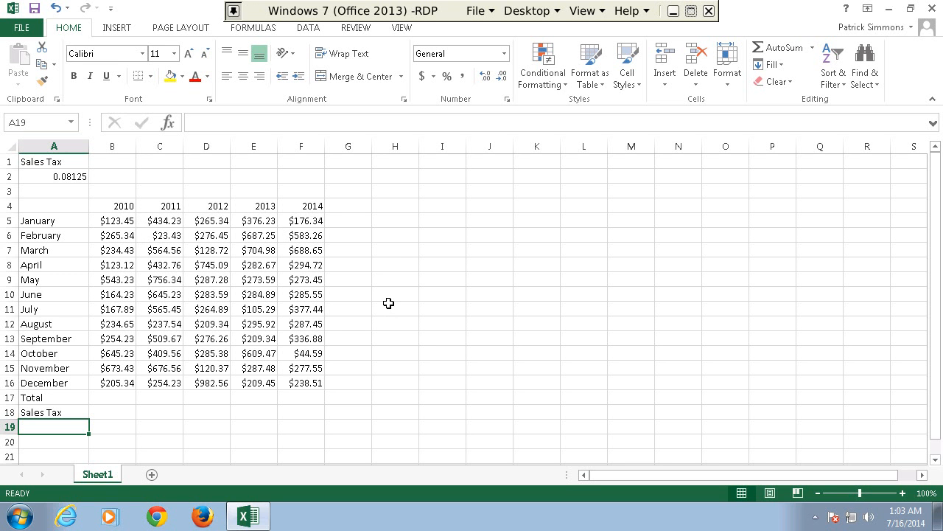
Total the 2010 monthly sales from January to December in cell B17 with AutoSum.
{"action": "left_click", "coordinate": [40, 400]}
{"action": "left_click", "coordinate": [96, 399]}
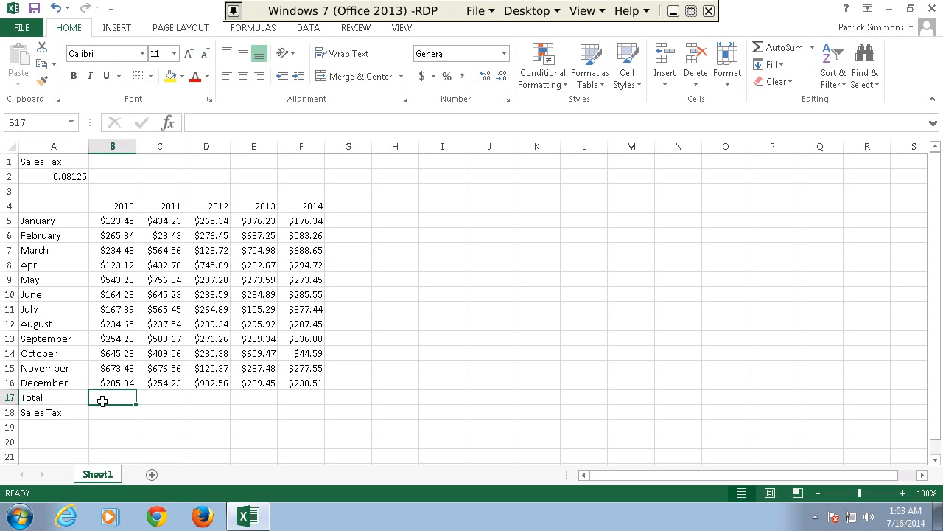
{"action": "left_click", "coordinate": [67, 416]}
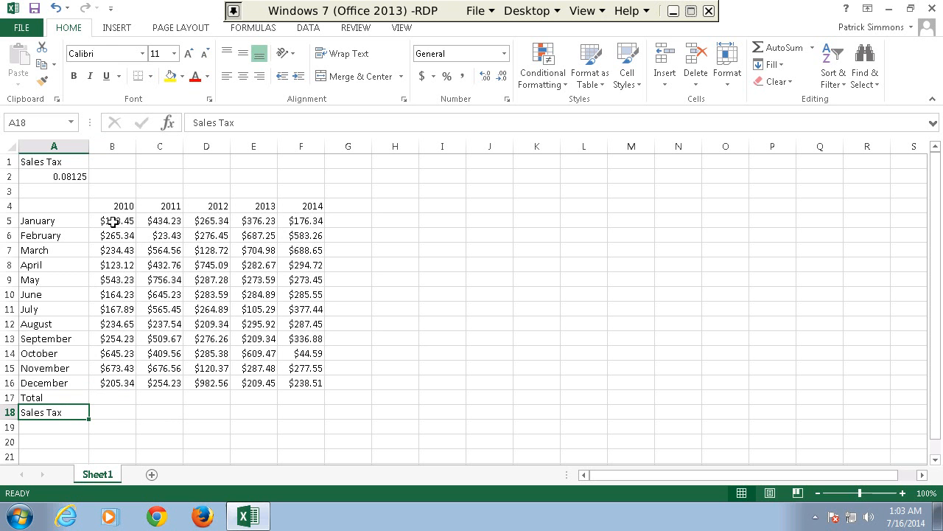
{"action": "left_click_drag", "start_coordinate": [112, 221], "coordinate": [131, 383]}
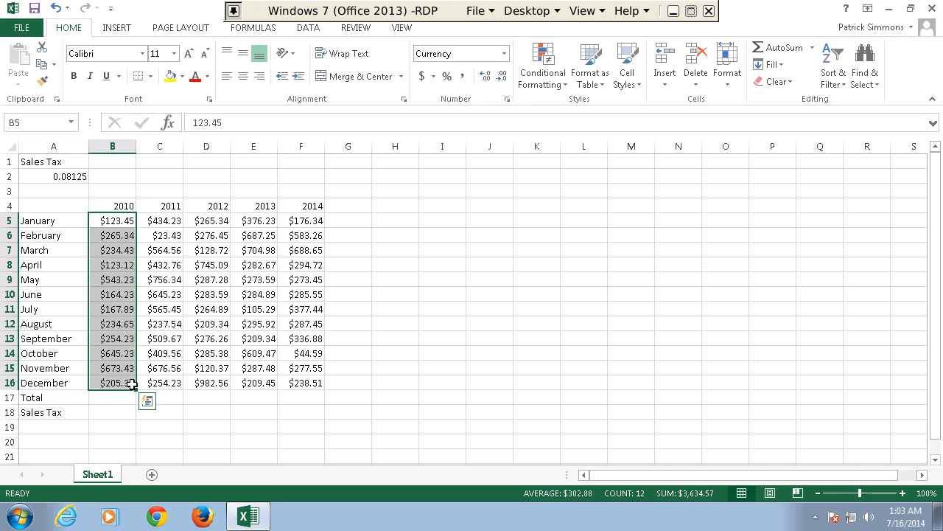
{"action": "left_click", "coordinate": [786, 49]}
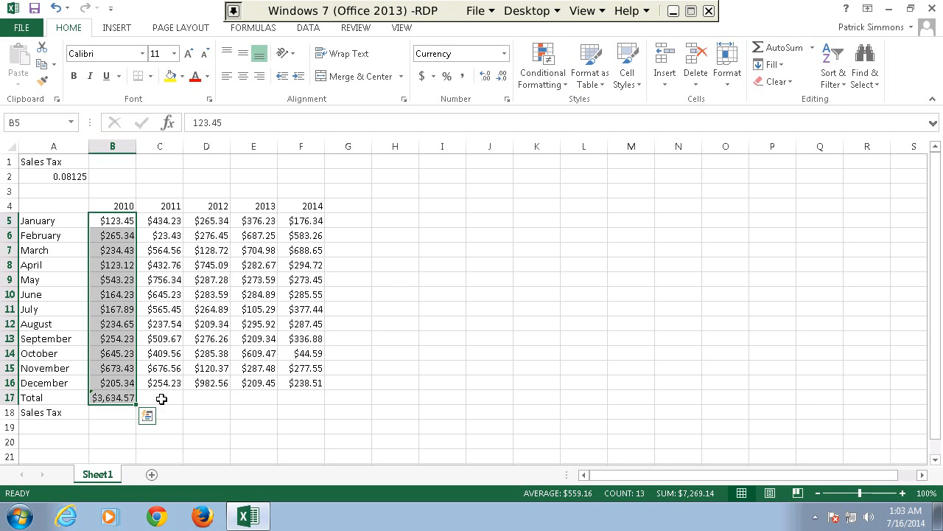
{"action": "left_click", "coordinate": [125, 398]}
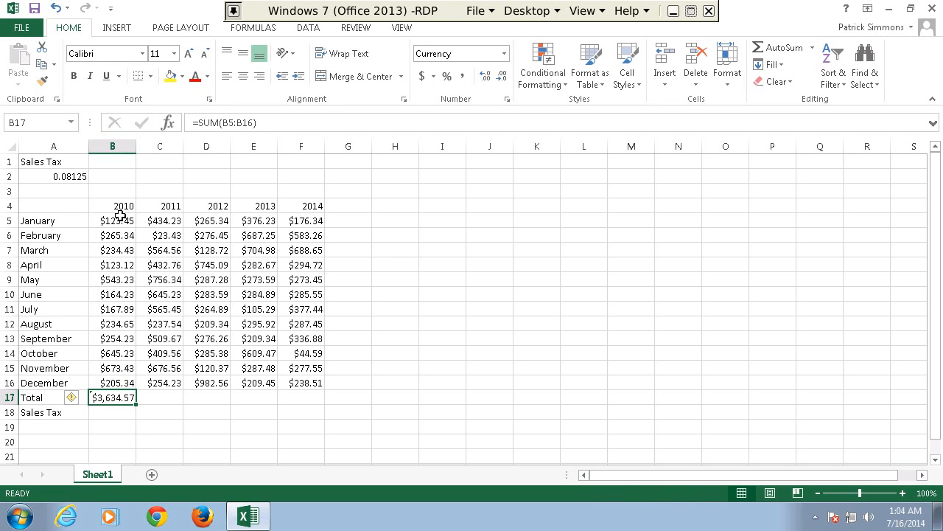
Fill the 2010 total formula across the Total row through the 2014 column.
{"action": "left_click", "coordinate": [107, 247]}
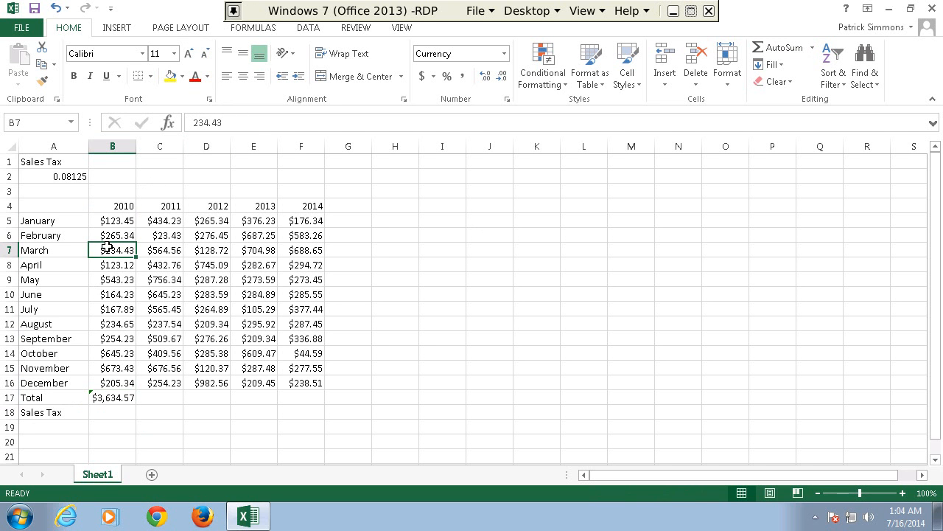
{"action": "left_click", "coordinate": [128, 396]}
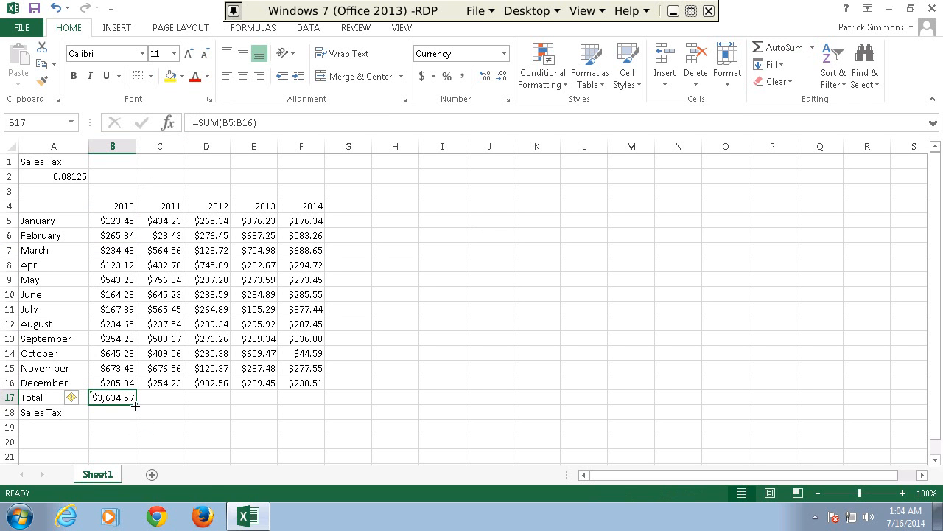
{"action": "left_click_drag", "start_coordinate": [136, 405], "coordinate": [314, 403]}
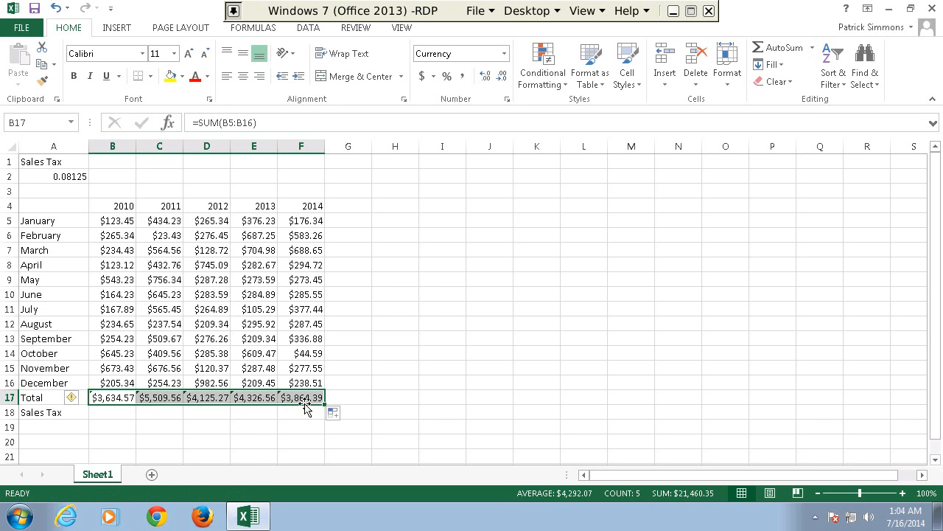
Compare the SUM formulas across the Total row to see how the column references shift from year to year.
{"action": "left_click", "coordinate": [151, 401]}
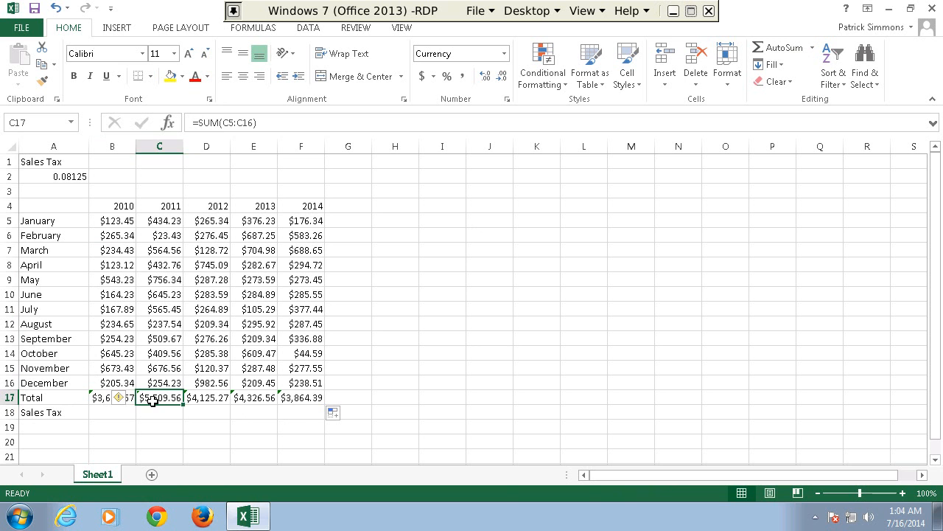
{"action": "key", "text": "Right"}
{"action": "key", "text": "Right"}
{"action": "key", "text": "Right"}
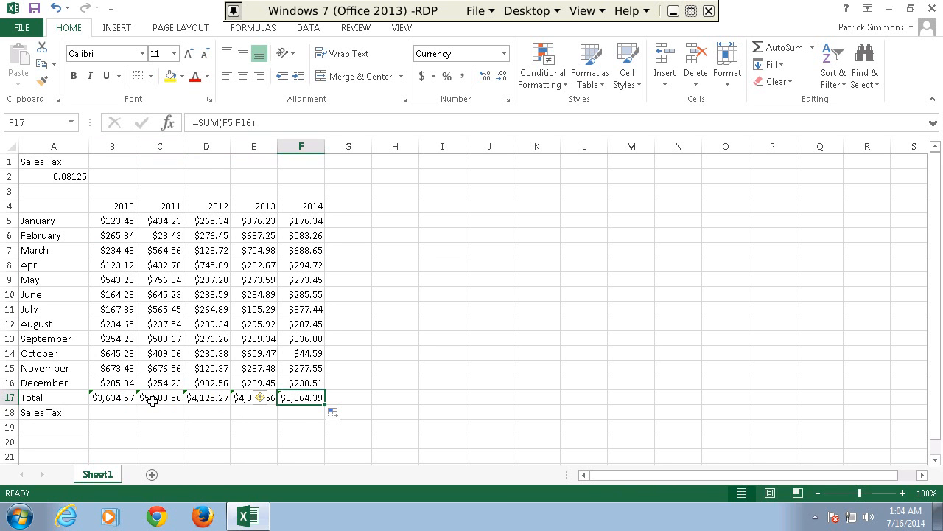
{"action": "key", "text": "Left"}
{"action": "key", "text": "Left"}
{"action": "key", "text": "Left"}
{"action": "key", "text": "Left"}
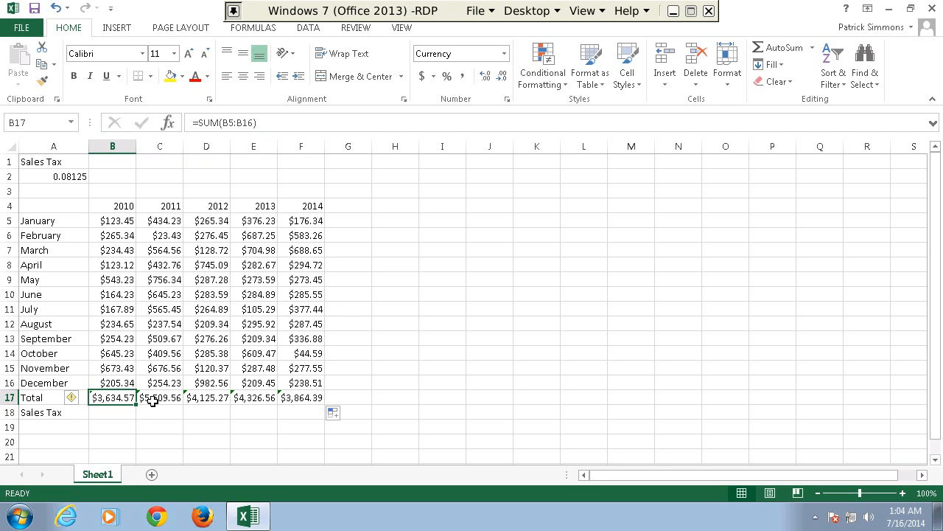
{"action": "key", "text": "Right"}
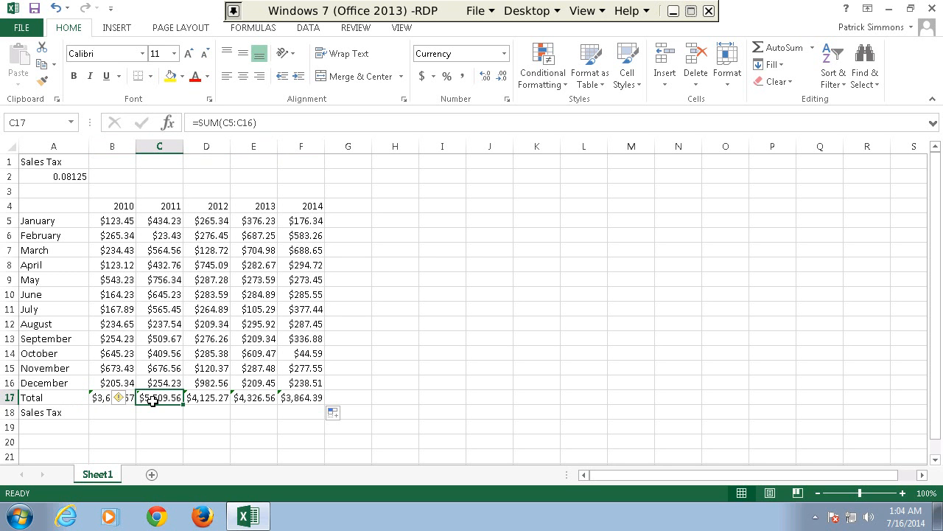
{"action": "key", "text": "Right"}
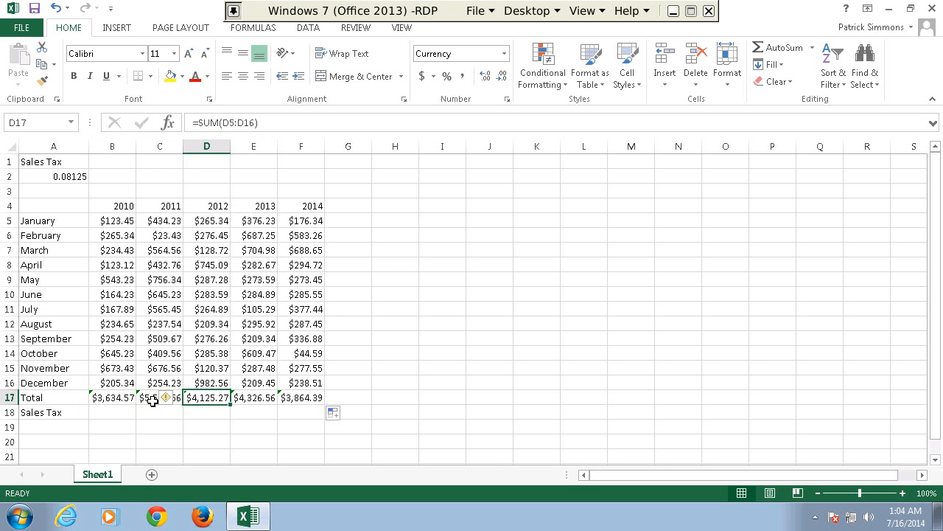
{"action": "key", "text": "Right"}
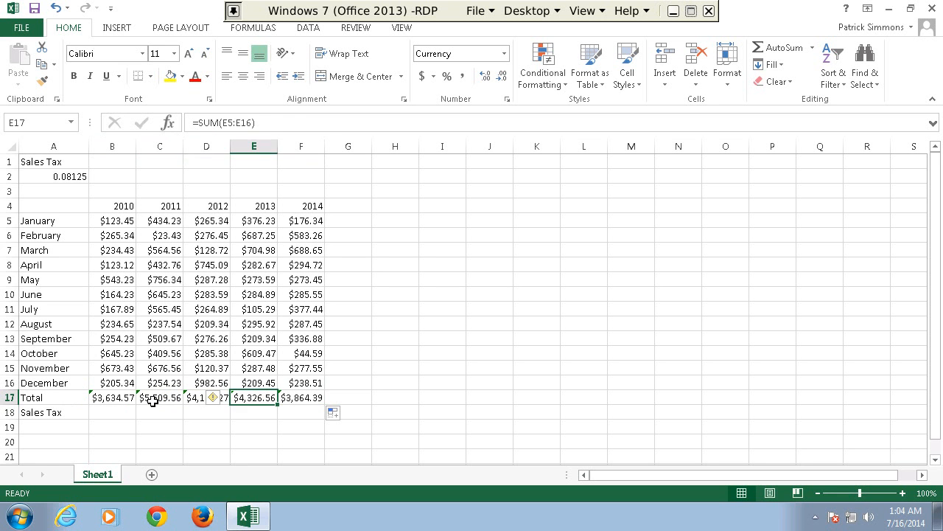
{"action": "left_click", "coordinate": [153, 400]}
{"action": "key", "text": "Left"}
{"action": "key", "text": "Right"}
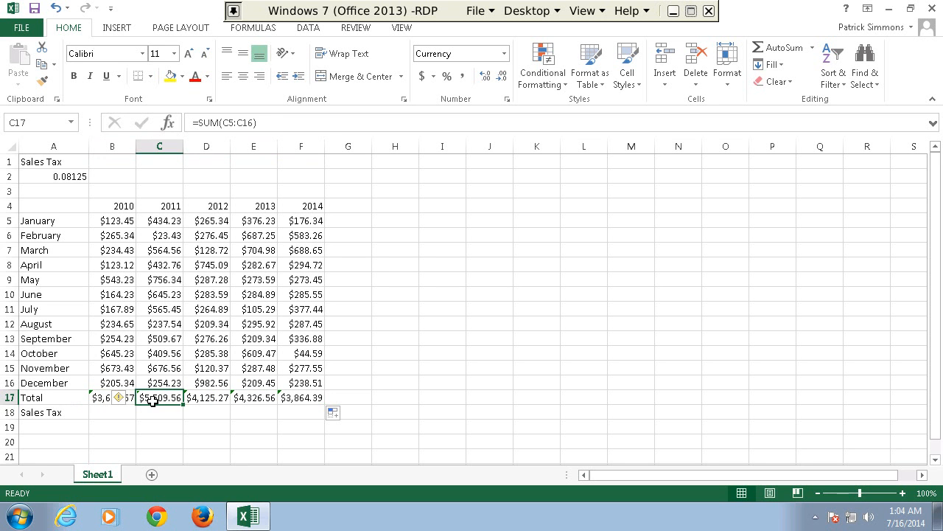
{"action": "key", "text": "Right"}
{"action": "key", "text": "Right"}
{"action": "key", "text": "Right"}
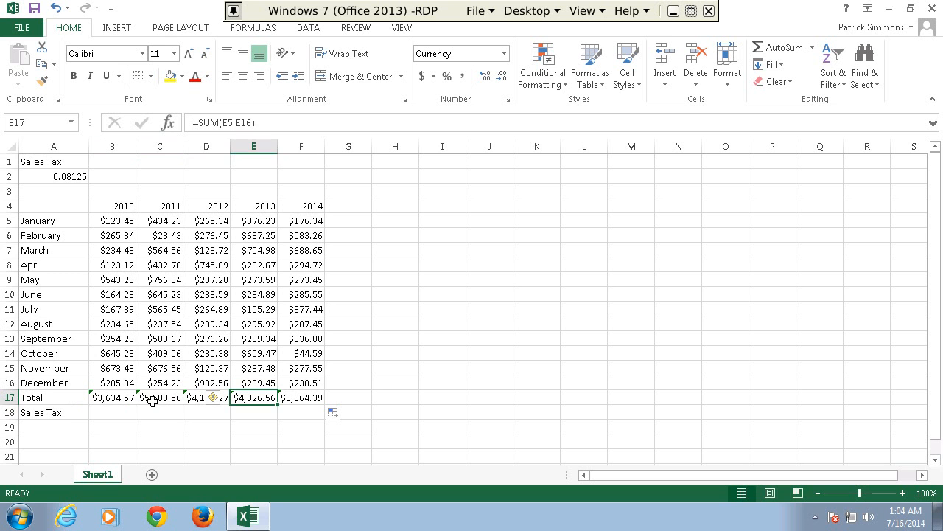
{"action": "key", "text": "Left"}
{"action": "key", "text": "Left"}
{"action": "key", "text": "Left"}
{"action": "key", "text": "Left"}
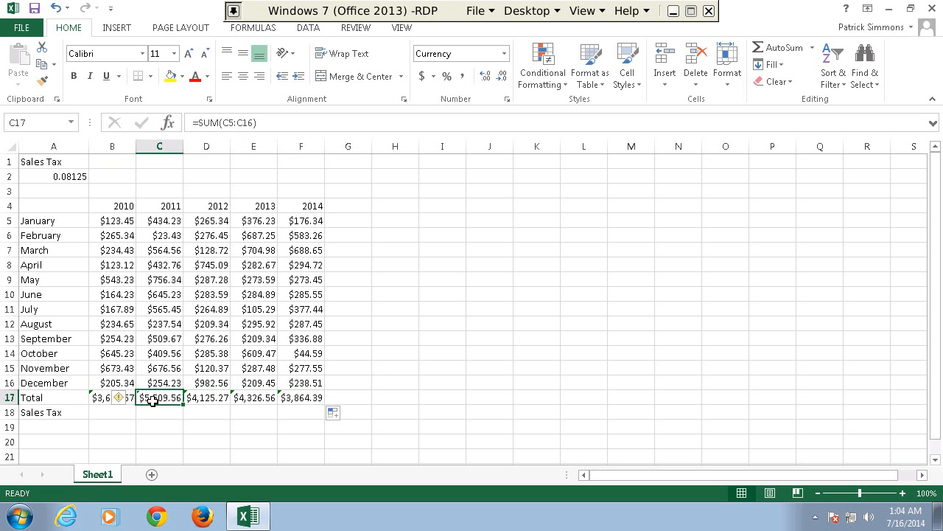
{"action": "key", "text": "Right"}
{"action": "key", "text": "Right"}
{"action": "key", "text": "Right"}
{"action": "key", "text": "Right"}
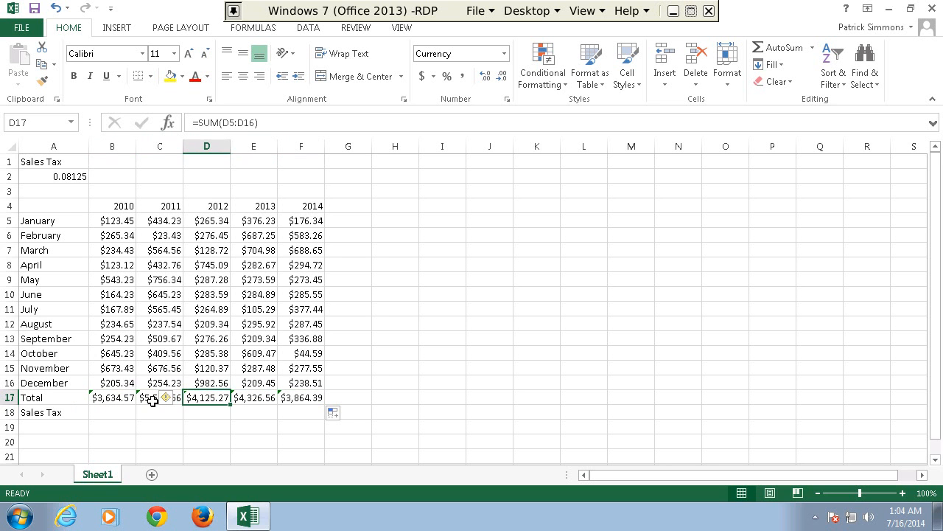
{"action": "key", "text": "Left"}
{"action": "key", "text": "Left"}
{"action": "key", "text": "Left"}
{"action": "key", "text": "Left"}
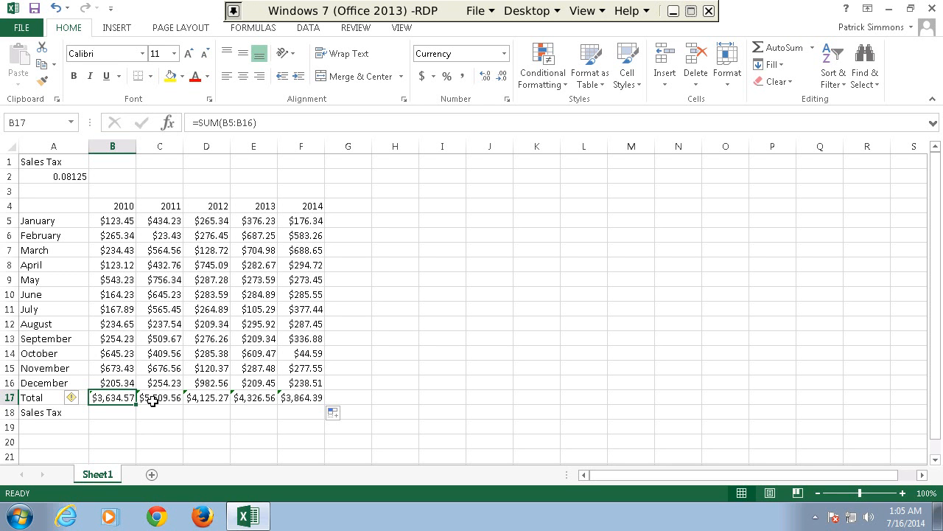
Enter the formula =B17*A2 in cell B18 to calculate the 2010 sales tax.
{"action": "left_click", "coordinate": [153, 400]}
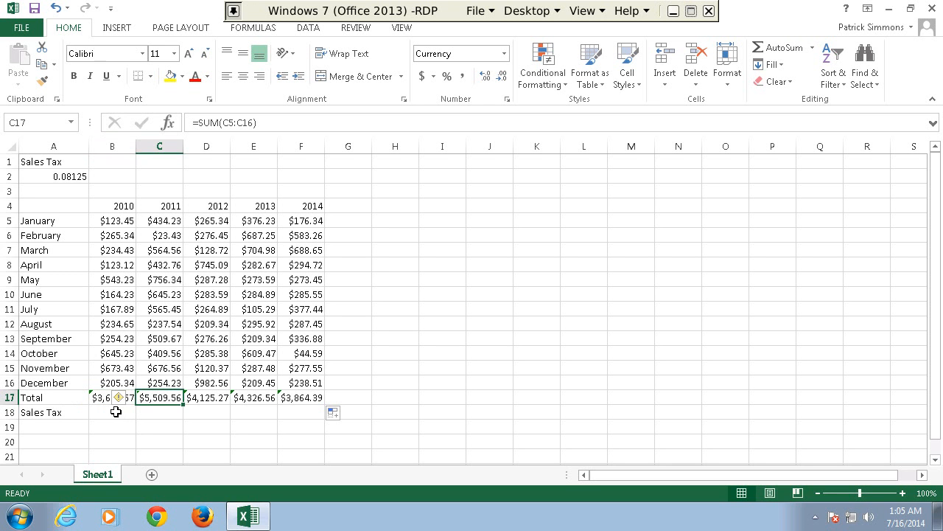
{"action": "left_click", "coordinate": [115, 412]}
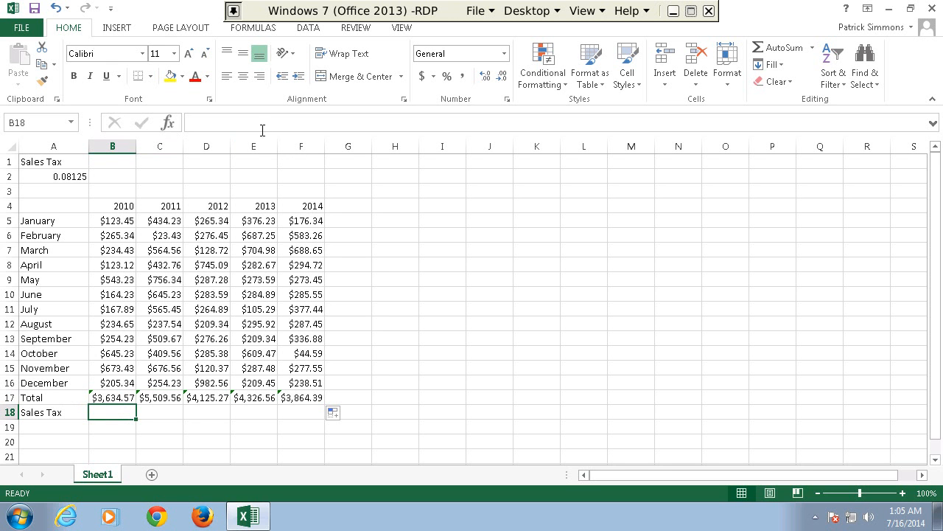
{"action": "left_click", "coordinate": [111, 397]}
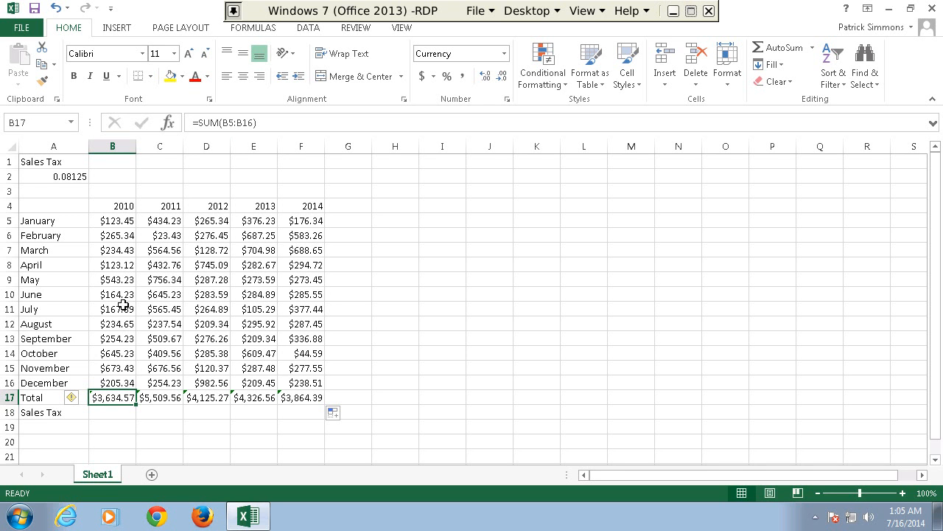
{"action": "key", "text": "Down"}
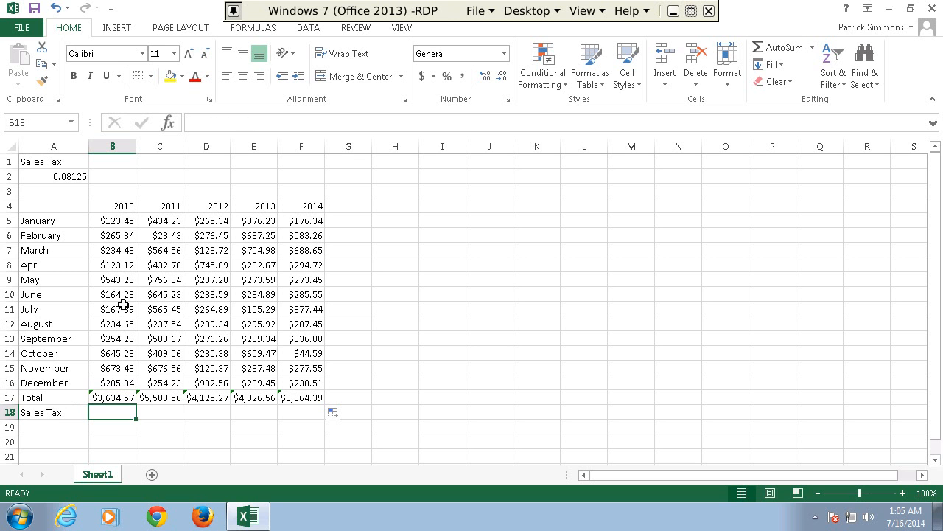
{"action": "left_click", "coordinate": [314, 123]}
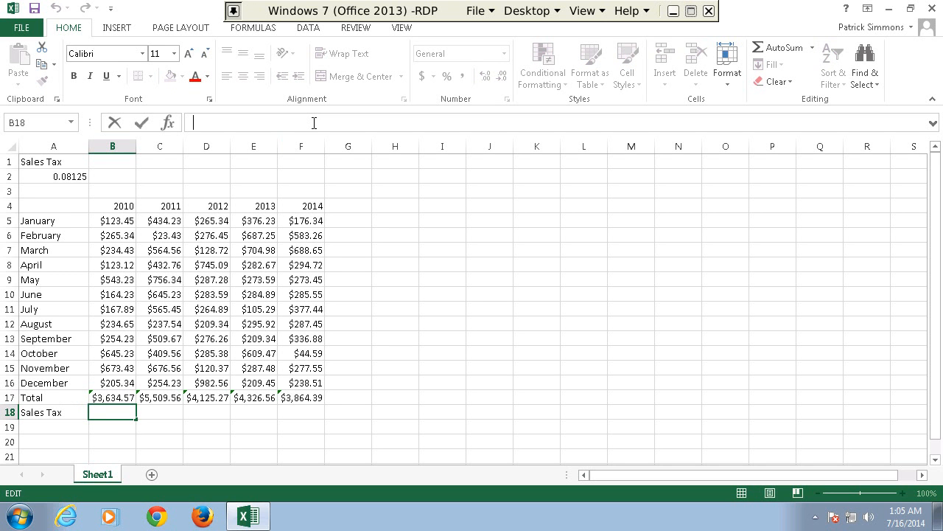
{"action": "type", "text": "="}
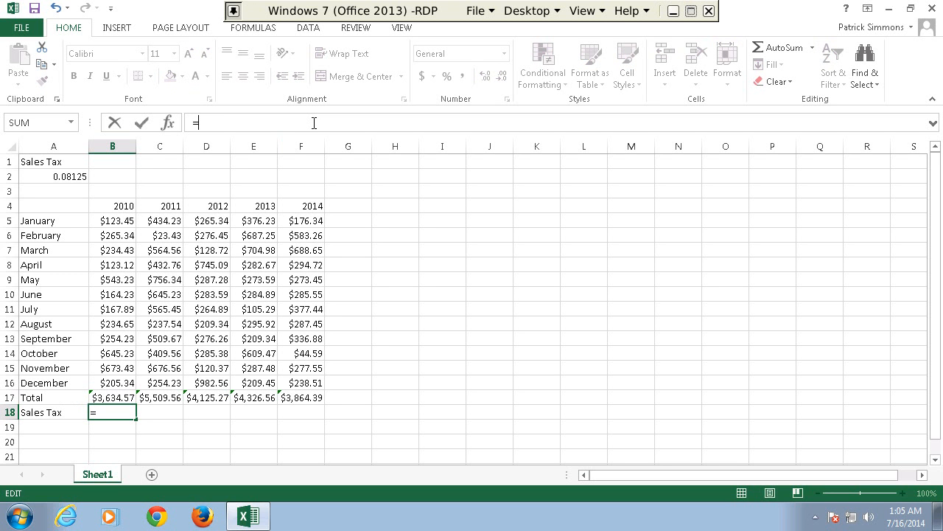
{"action": "type", "text": "B"}
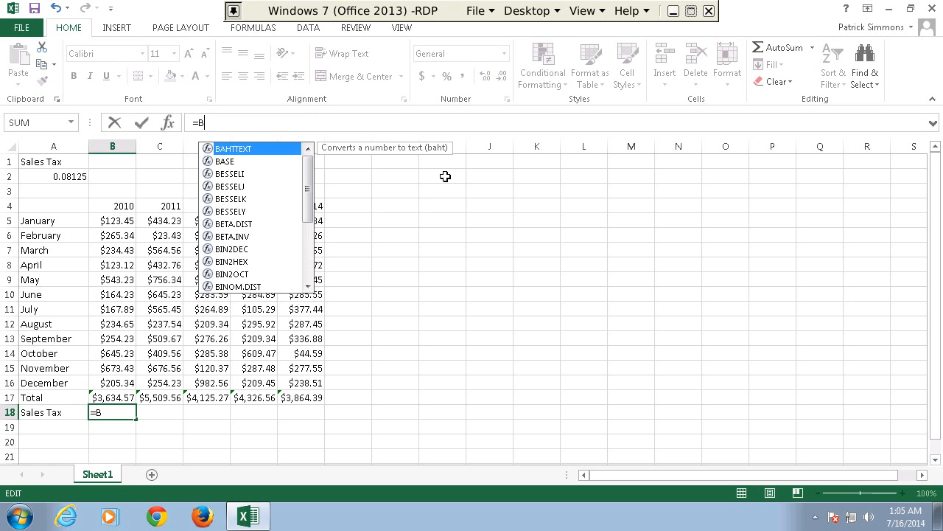
{"action": "type", "text": "17"}
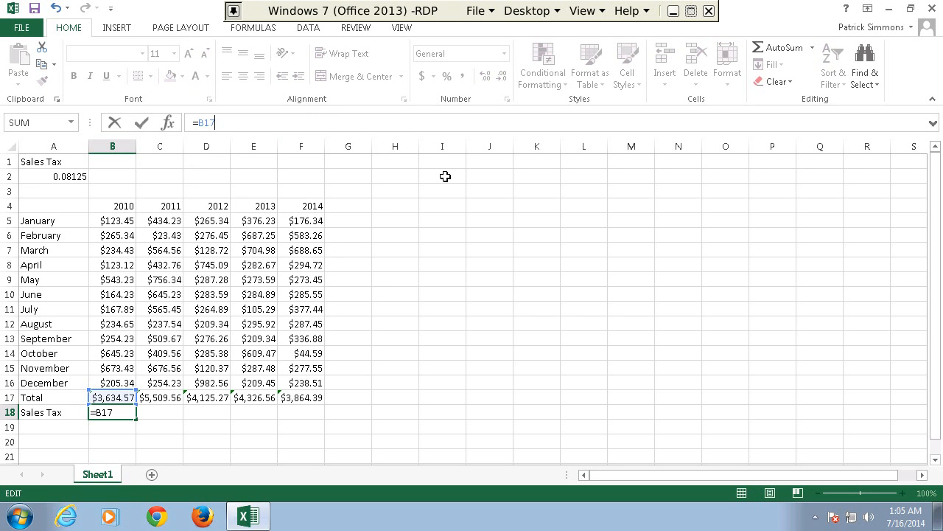
{"action": "type", "text": "*A2"}
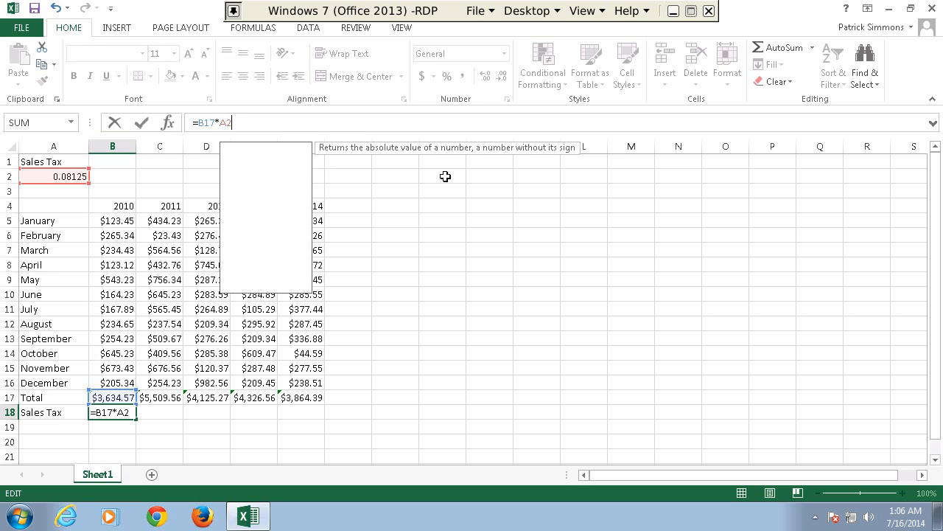
{"action": "key", "text": "Return"}
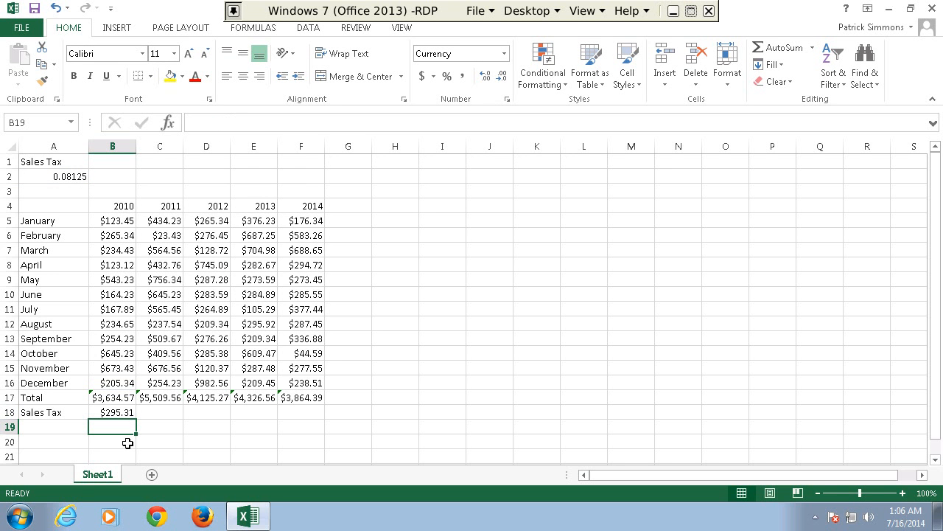
Fill the 2010 sales tax formula across through 2014 and review the cell references in the copied formulas.
{"action": "left_click", "coordinate": [120, 409]}
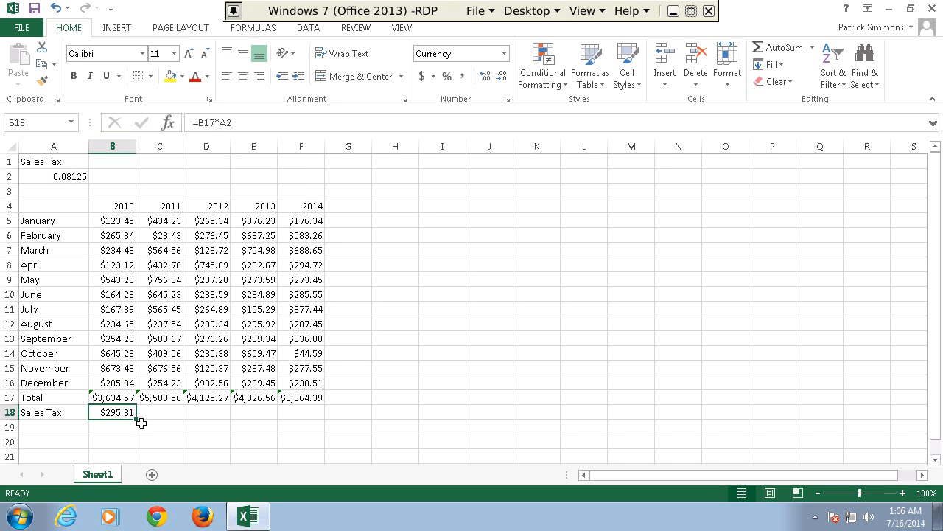
{"action": "left_click_drag", "start_coordinate": [134, 417], "coordinate": [305, 417]}
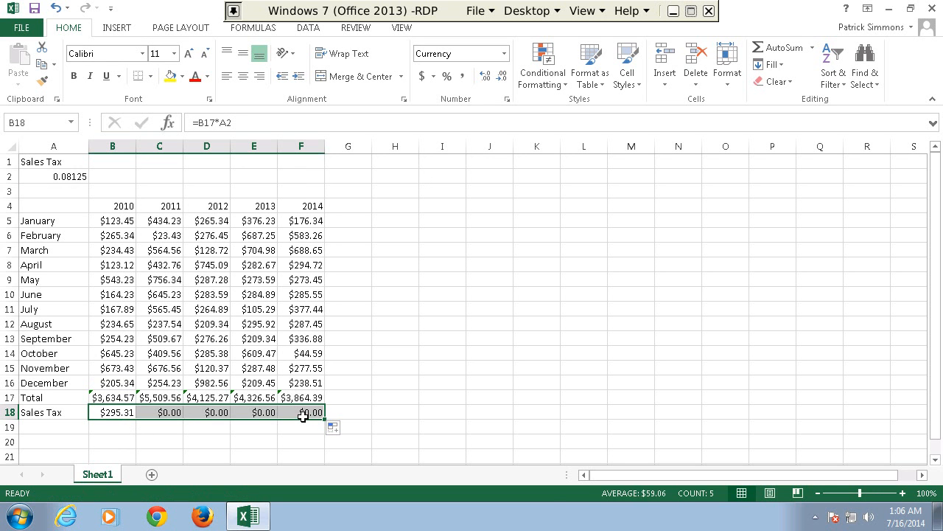
{"action": "left_click", "coordinate": [146, 413]}
{"action": "key", "text": "Left"}
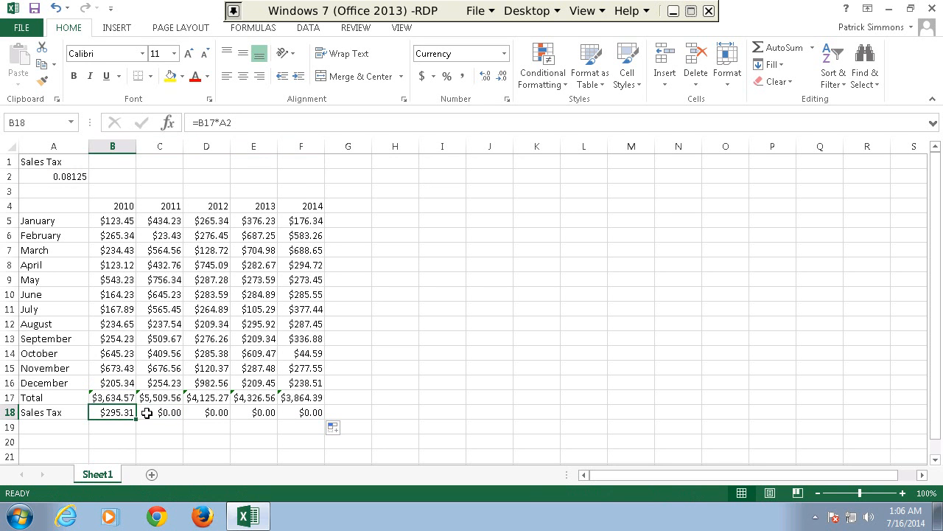
{"action": "key", "text": "Right"}
{"action": "key", "text": "Right"}
{"action": "key", "text": "Right"}
{"action": "key", "text": "Right"}
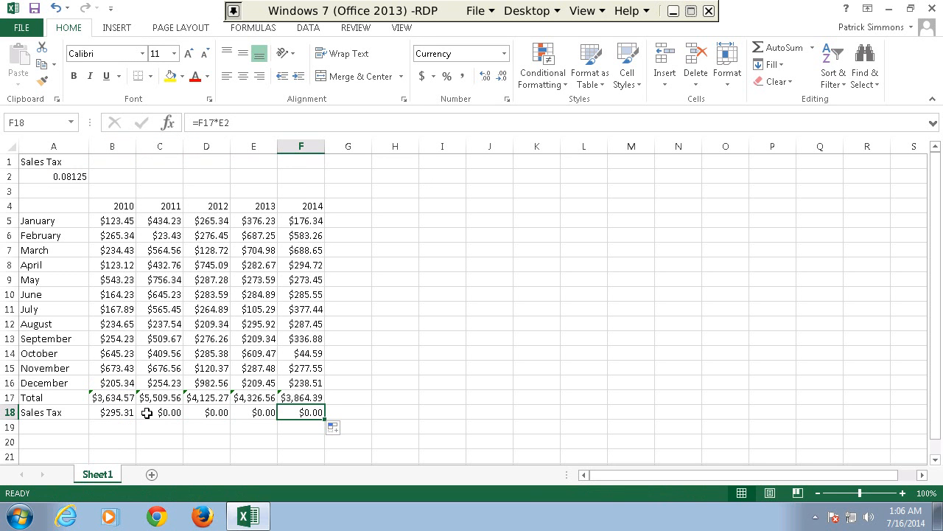
Check the sales tax rate in A2 and clear the copied sales tax formulas in C18:F18.
{"action": "left_click", "coordinate": [68, 179]}
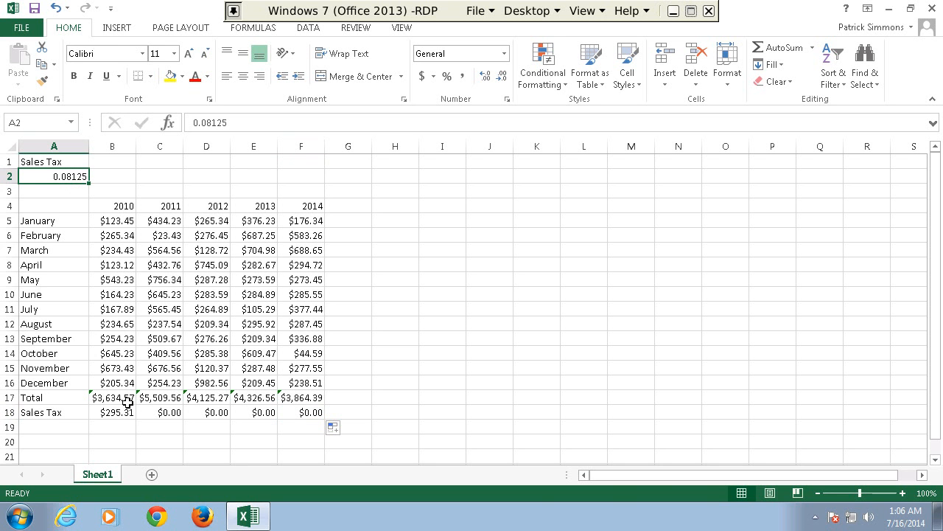
{"action": "left_click_drag", "start_coordinate": [164, 413], "coordinate": [307, 413]}
{"action": "key", "text": "Delete"}
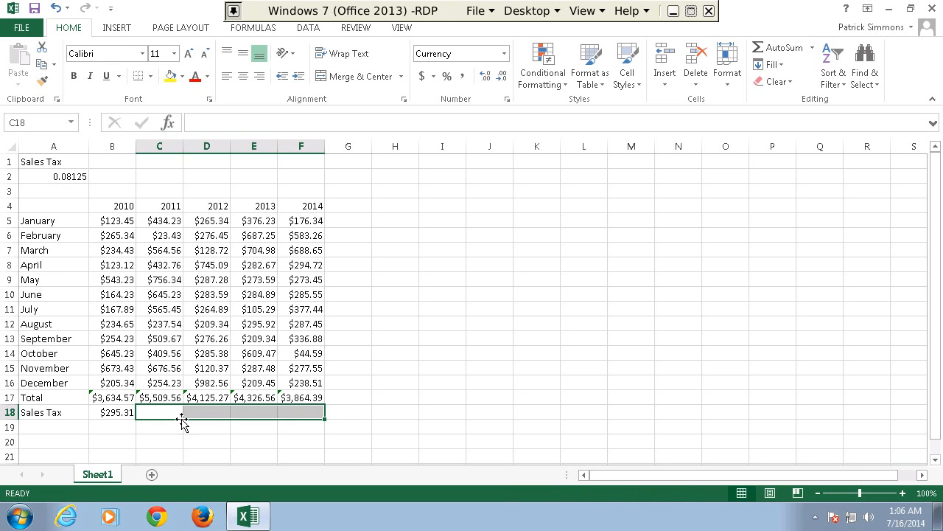
Change the 2010 sales tax formula in B18 to =B17*$A$2 and fill it across through 2014.
{"action": "left_click", "coordinate": [103, 413]}
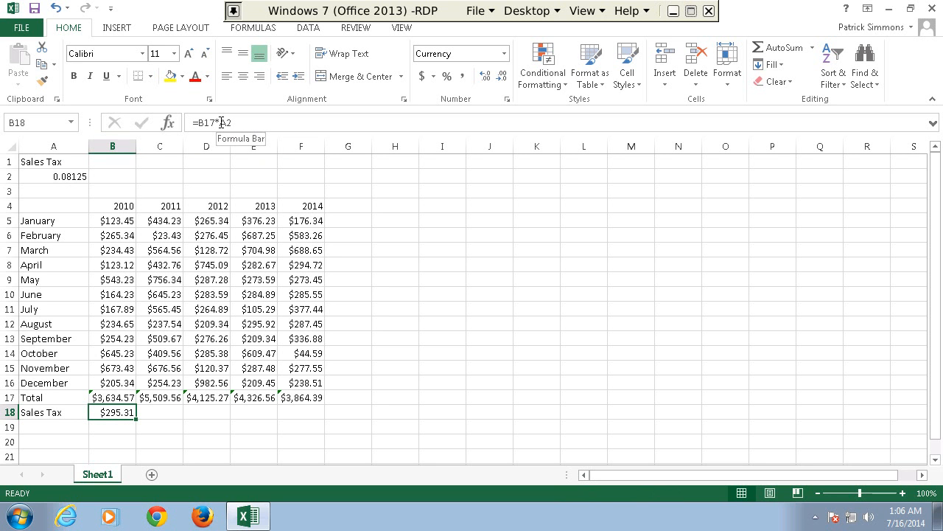
{"action": "left_click", "coordinate": [221, 122]}
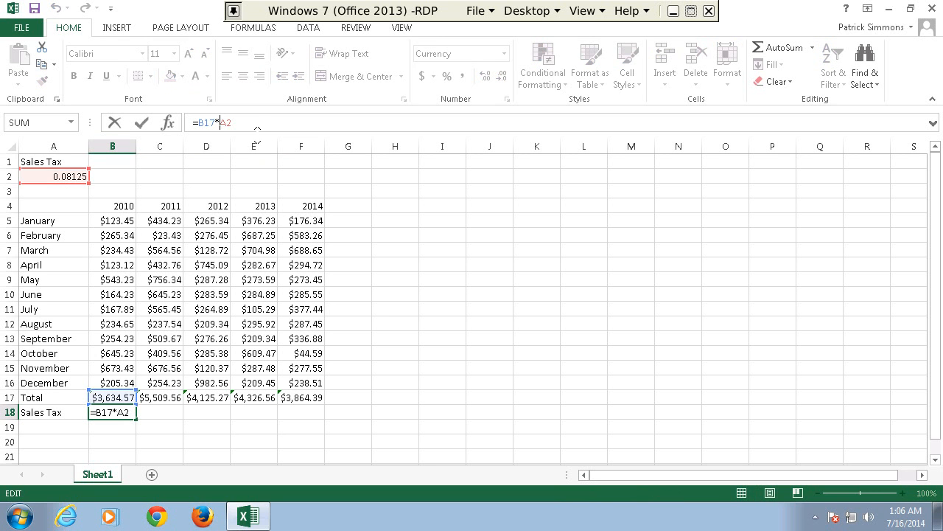
{"action": "type", "text": "$A$"}
{"action": "key", "text": "Return"}
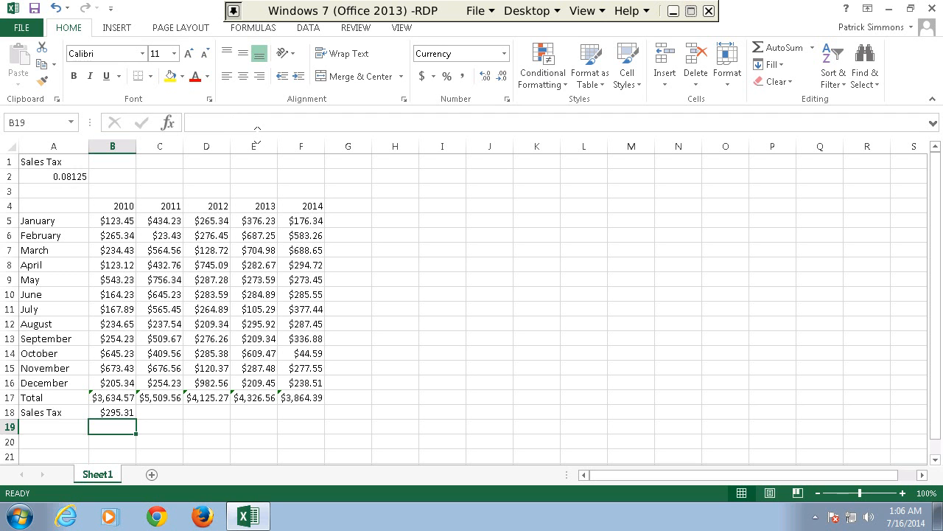
{"action": "key", "text": "Up"}
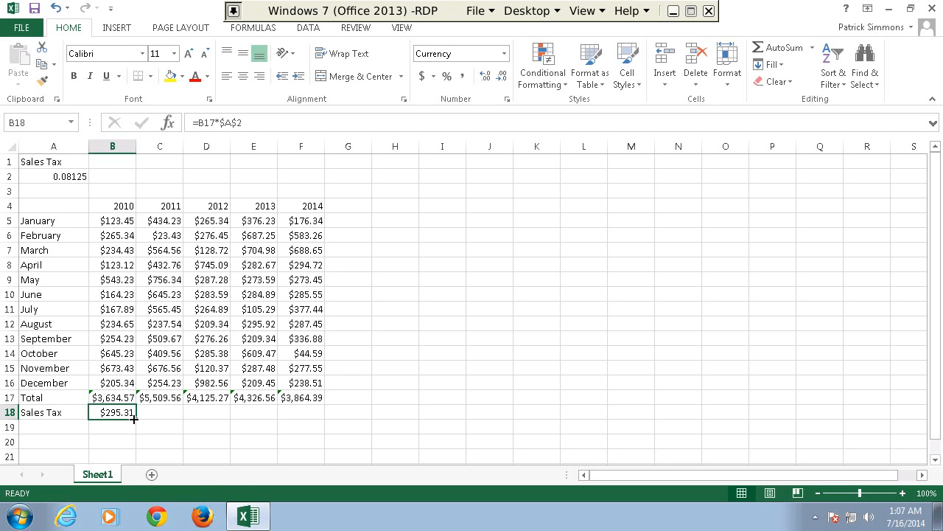
{"action": "left_click_drag", "start_coordinate": [145, 420], "coordinate": [308, 412]}
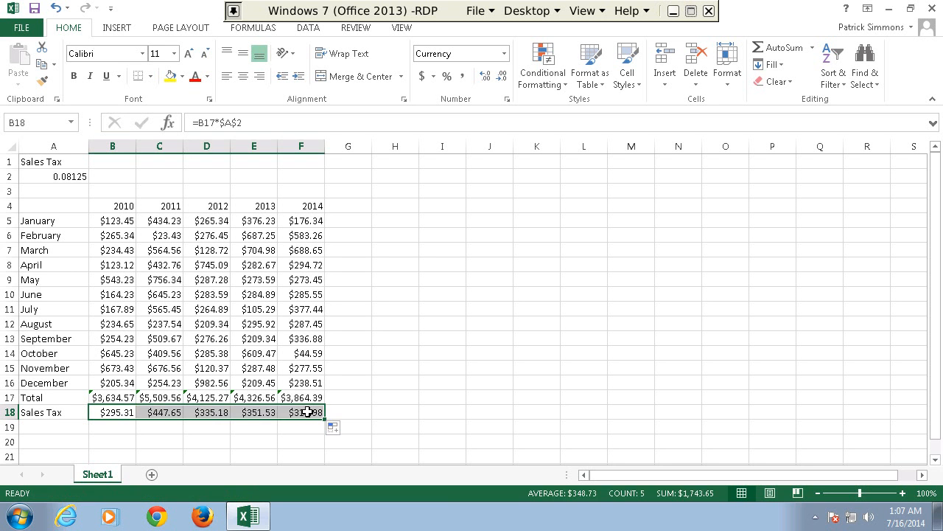
Compare the sales tax formulas across row 18 to see how the relative and absolute references behave when copied.
{"action": "left_click", "coordinate": [166, 408]}
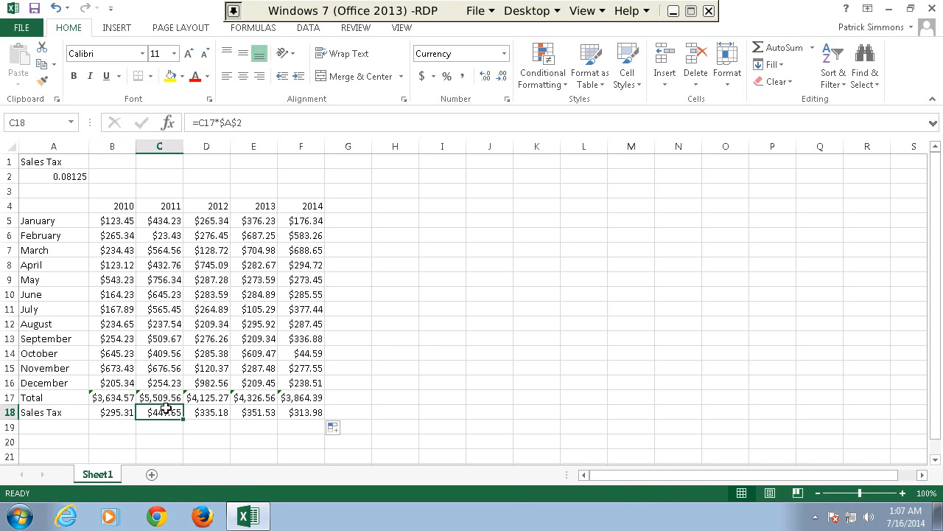
{"action": "key", "text": "Right"}
{"action": "key", "text": "Right"}
{"action": "key", "text": "Right"}
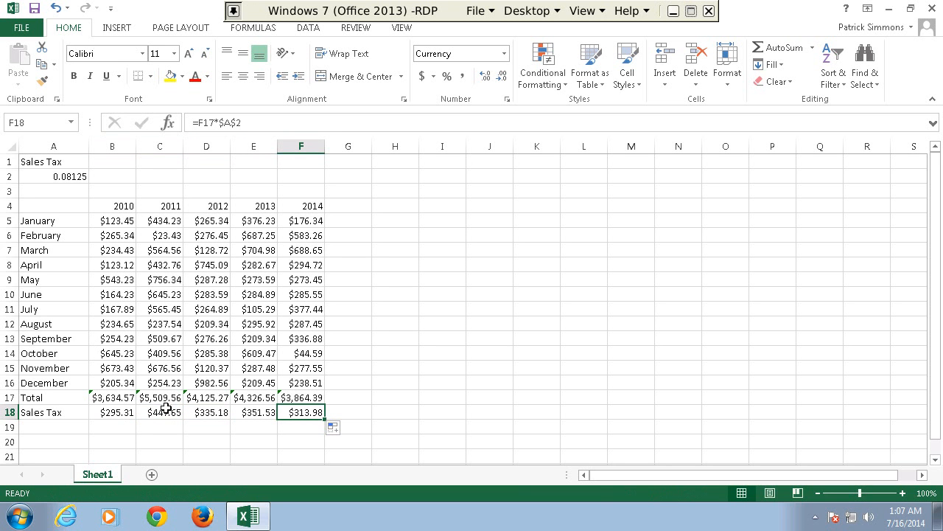
{"action": "key", "text": "Left"}
{"action": "key", "text": "Left"}
{"action": "key", "text": "Left"}
{"action": "key", "text": "Left"}
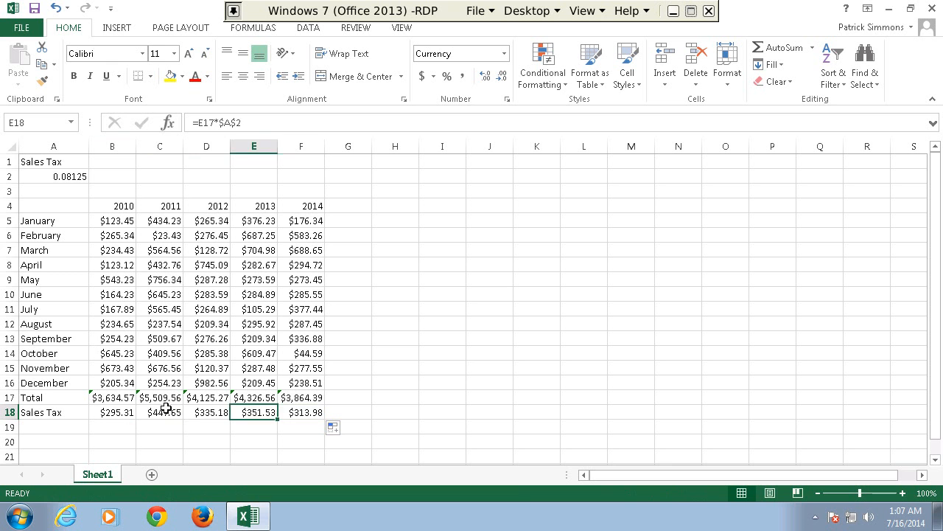
{"action": "key", "text": "Right"}
{"action": "key", "text": "Right"}
{"action": "key", "text": "Right"}
{"action": "key", "text": "Right"}
{"action": "key", "text": "Left"}
{"action": "key", "text": "Left"}
{"action": "key", "text": "Left"}
{"action": "key", "text": "Left"}
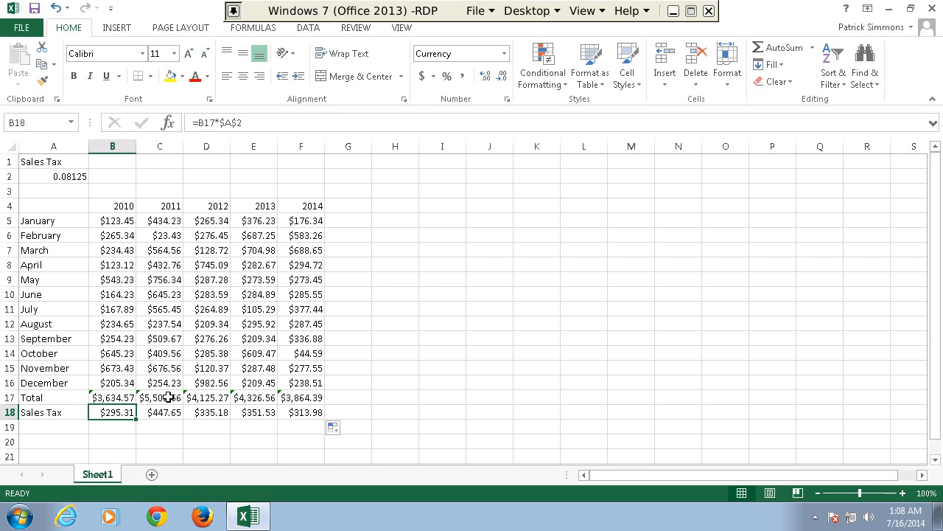
Change the B18 formula to the mixed reference =B17*$A2 and fill it across through F18.
{"action": "left_click", "coordinate": [234, 121]}
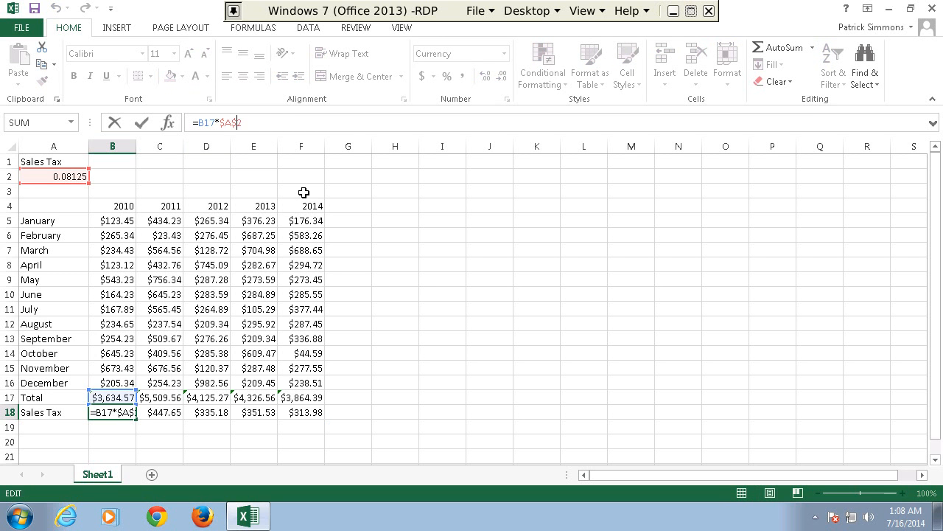
{"action": "key", "text": "Return"}
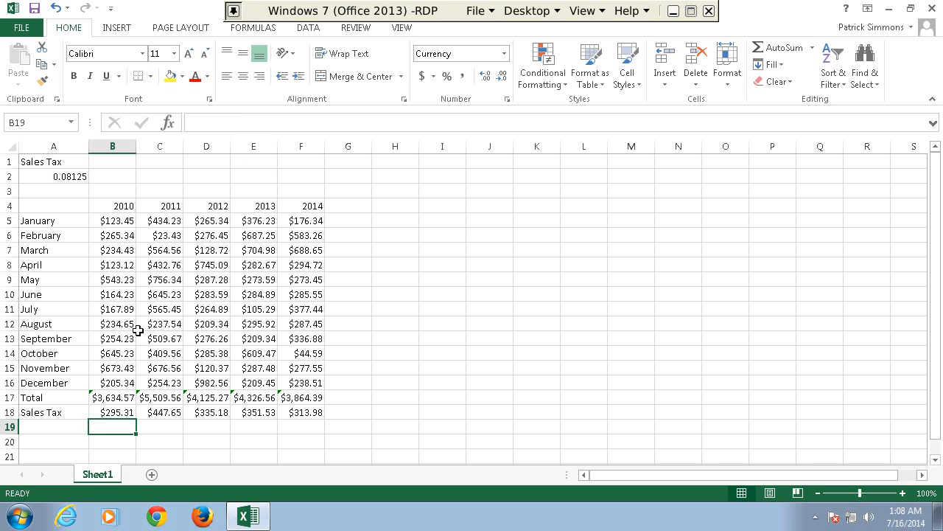
{"action": "key", "text": "Up"}
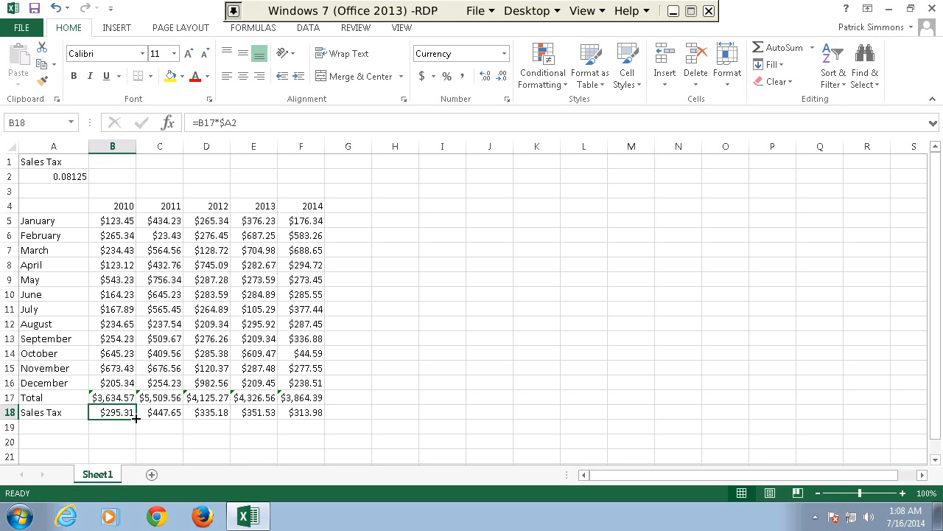
{"action": "left_click_drag", "start_coordinate": [136, 418], "coordinate": [309, 421]}
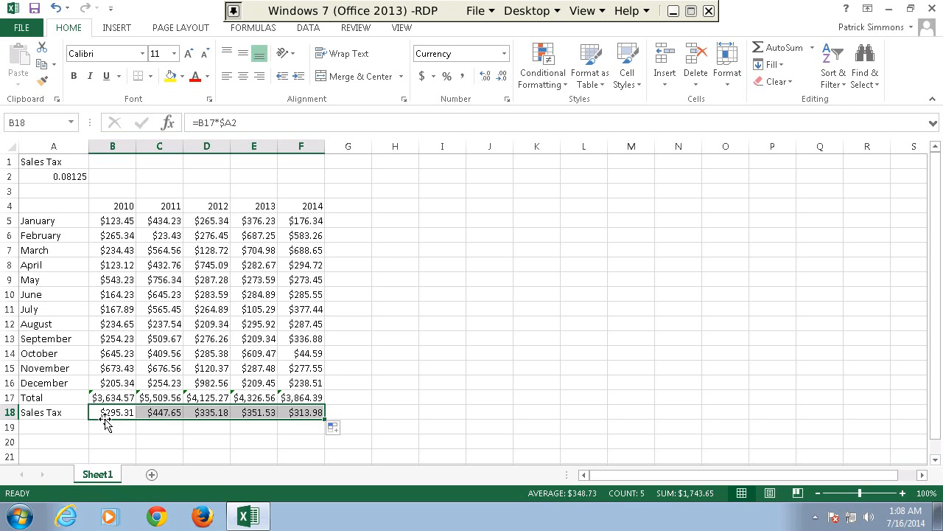
Review the refilled sales tax formulas in row 18 to check how the mixed reference to the tax rate copies across.
{"action": "left_click", "coordinate": [153, 339]}
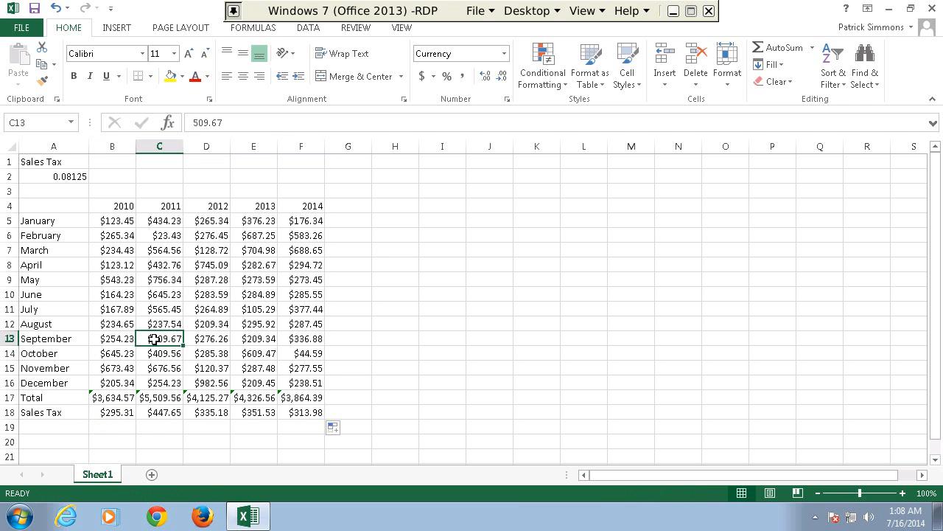
{"action": "key", "text": "Down"}
{"action": "key", "text": "Down"}
{"action": "key", "text": "Down"}
{"action": "key", "text": "Down"}
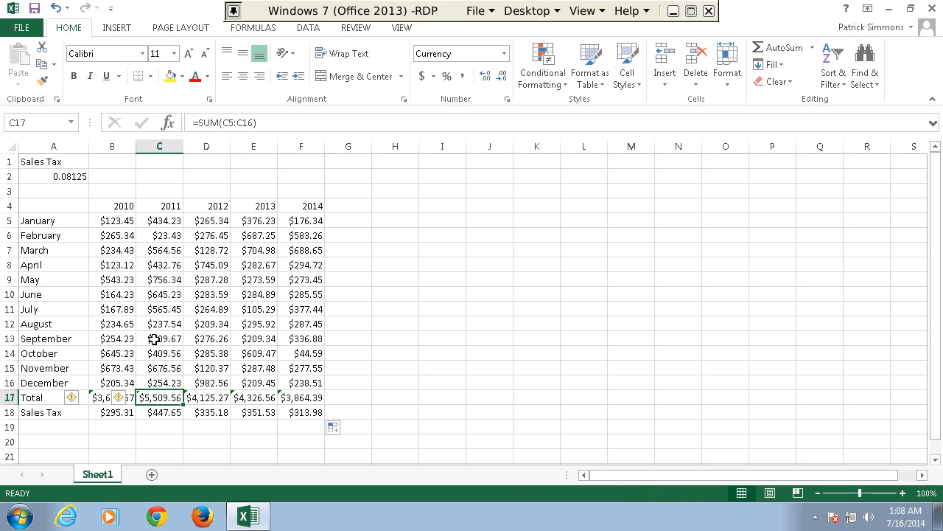
{"action": "key", "text": "Left"}
{"action": "key", "text": "Down"}
{"action": "key", "text": "Right"}
{"action": "key", "text": "Right"}
{"action": "key", "text": "Right"}
{"action": "key", "text": "Right"}
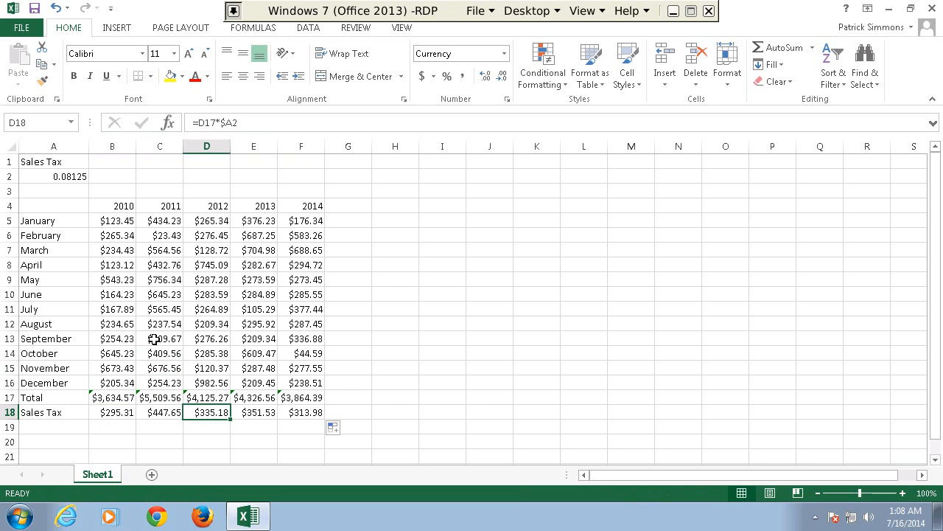
{"action": "key", "text": "Left"}
{"action": "key", "text": "Left"}
{"action": "key", "text": "Left"}
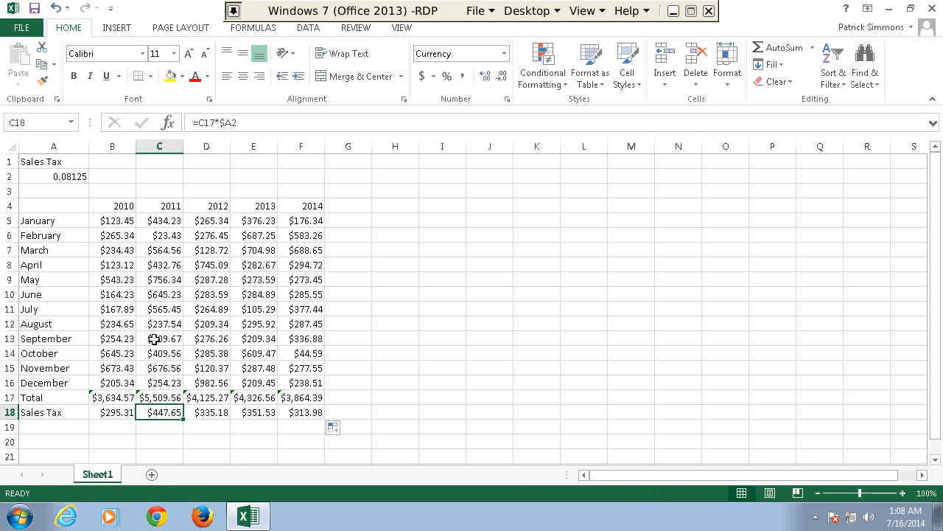
{"action": "key", "text": "Left"}
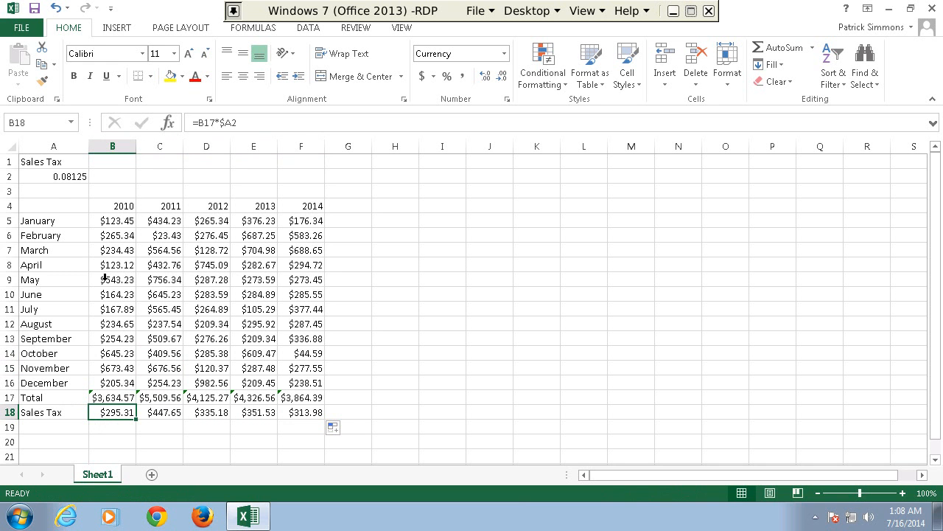
Move the whole sales table A4:F18 down one row so that it starts in row 5.
{"action": "left_click", "coordinate": [60, 167]}
{"action": "left_click_drag", "start_coordinate": [63, 206], "coordinate": [302, 381]}
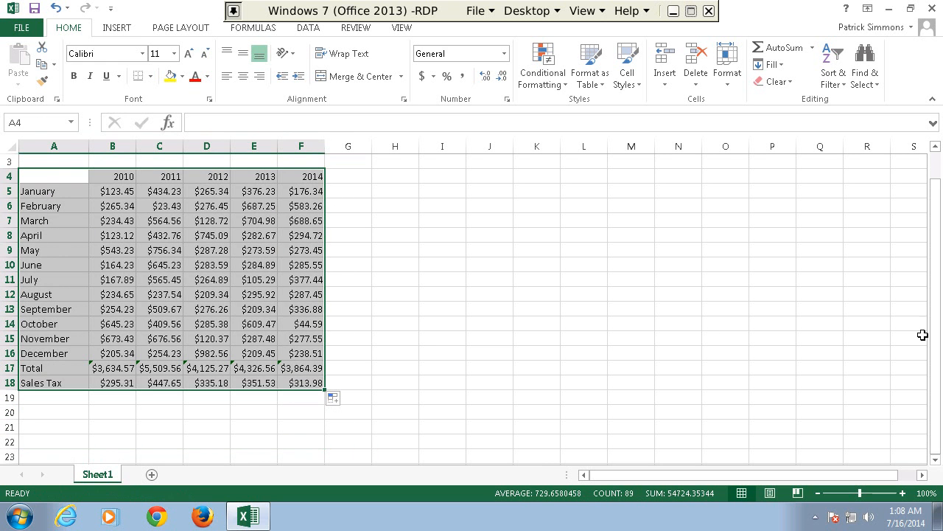
{"action": "left_click_drag", "start_coordinate": [935, 333], "coordinate": [924, 253]}
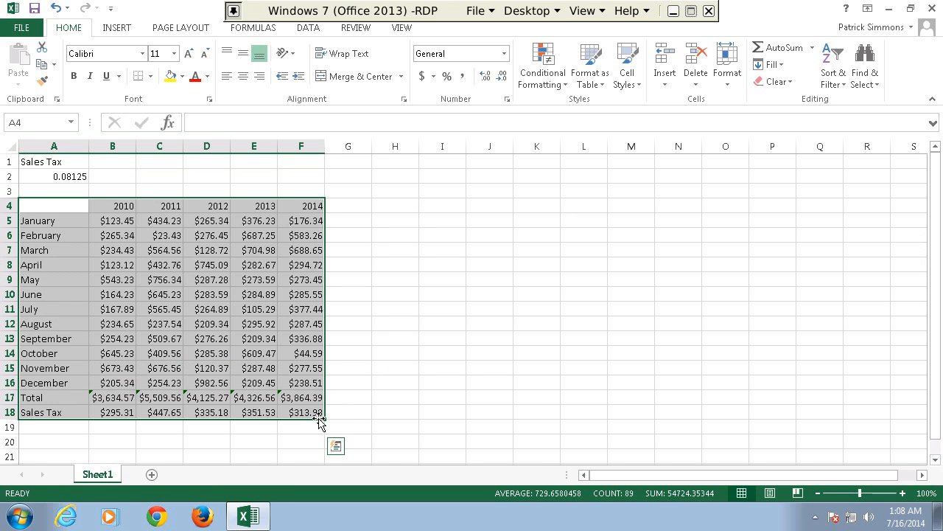
{"action": "left_click_drag", "start_coordinate": [319, 420], "coordinate": [320, 434]}
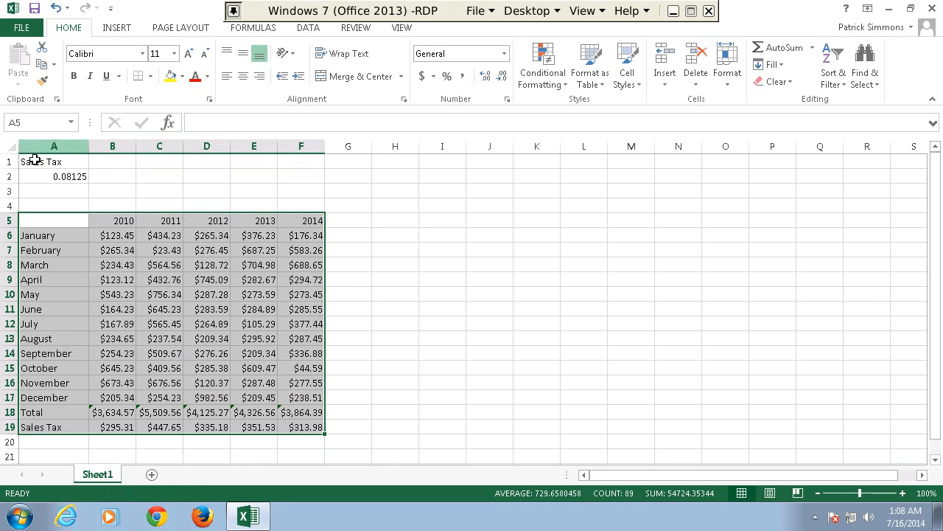
Change the A1 label to Sales Tax Rate and move the rate value from A2 to B2.
{"action": "left_click", "coordinate": [49, 177]}
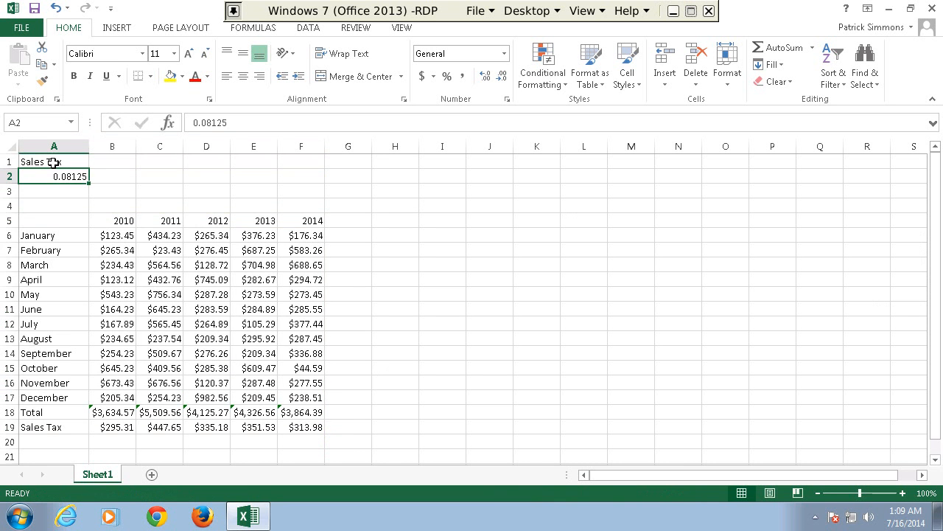
{"action": "left_click", "coordinate": [54, 162]}
{"action": "left_click", "coordinate": [283, 125]}
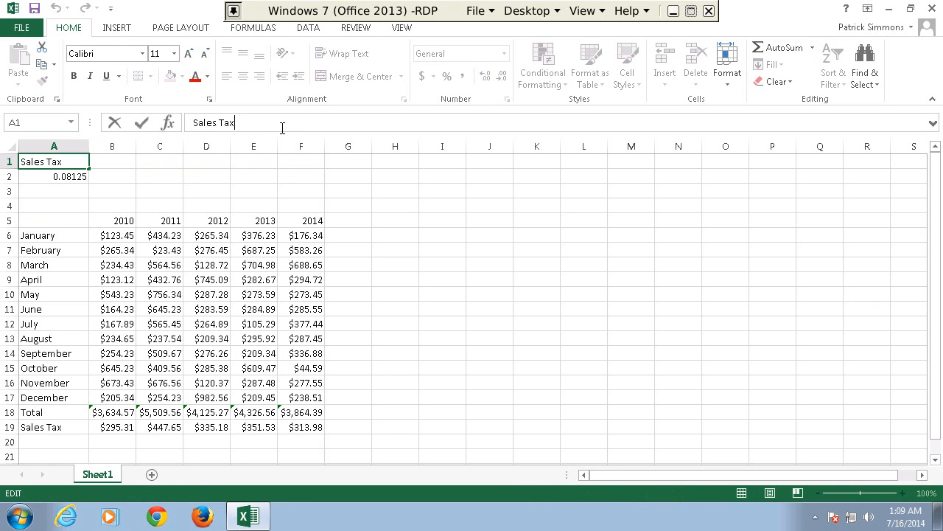
{"action": "type", "text": "Rate"}
{"action": "left_click", "coordinate": [51, 177]}
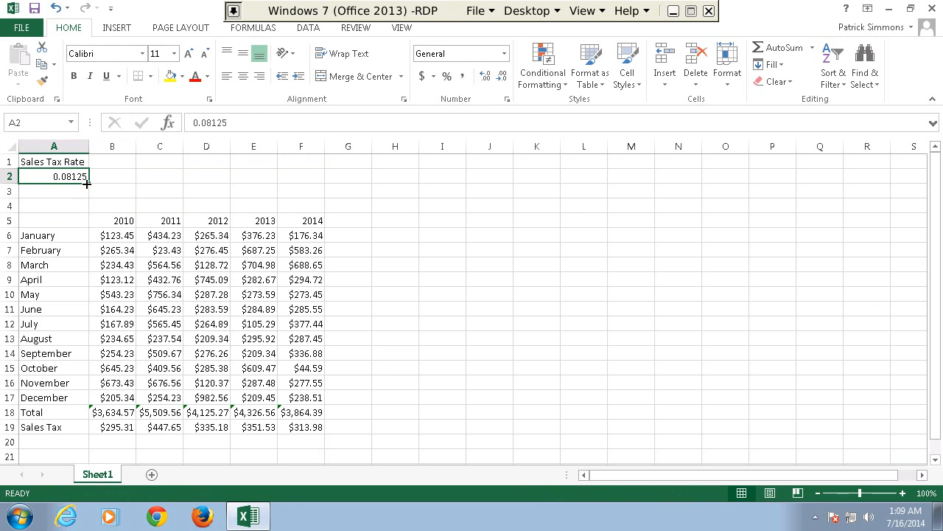
{"action": "left_click_drag", "start_coordinate": [86, 182], "coordinate": [117, 184]}
Enter the label State in cell A2 and the label Local in cell A3.
{"action": "left_click", "coordinate": [66, 180]}
{"action": "type", "text": "State"}
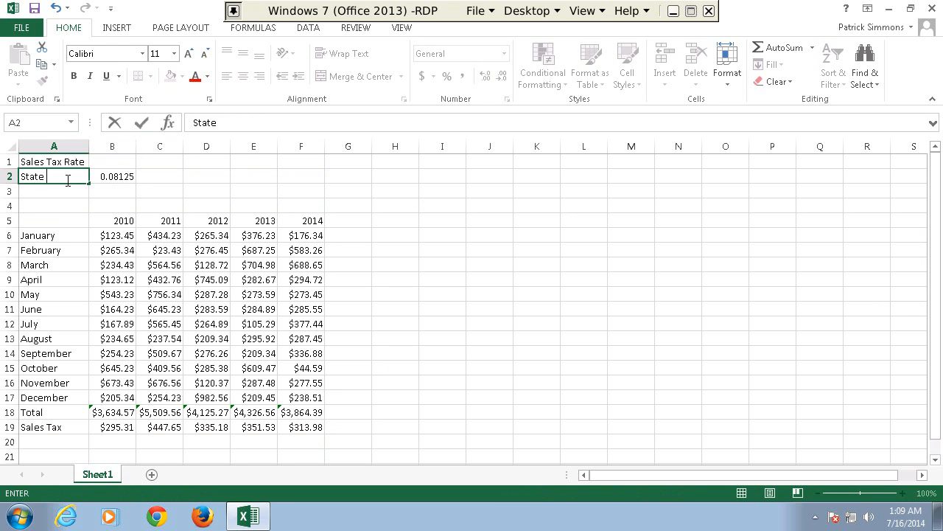
{"action": "key", "text": "Return"}
{"action": "type", "text": "Local"}
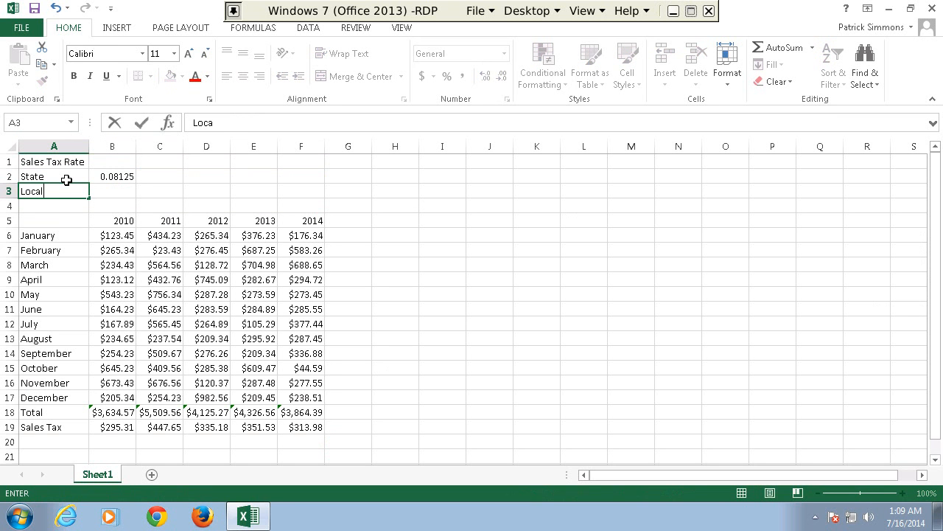
{"action": "key", "text": "Return"}
Enter 0.01 as the local sales tax rate in cell B3.
{"action": "key", "text": "Up"}
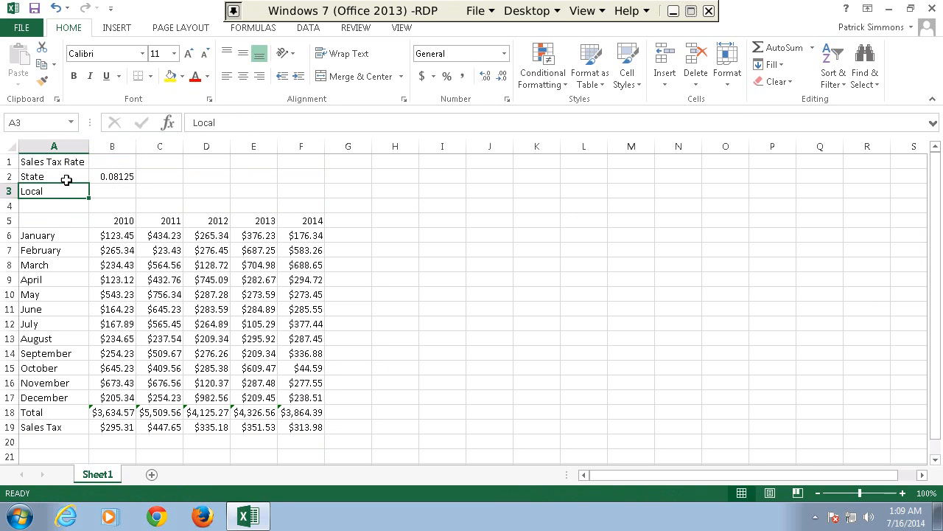
{"action": "key", "text": "Right"}
{"action": "type", "text": "0"}
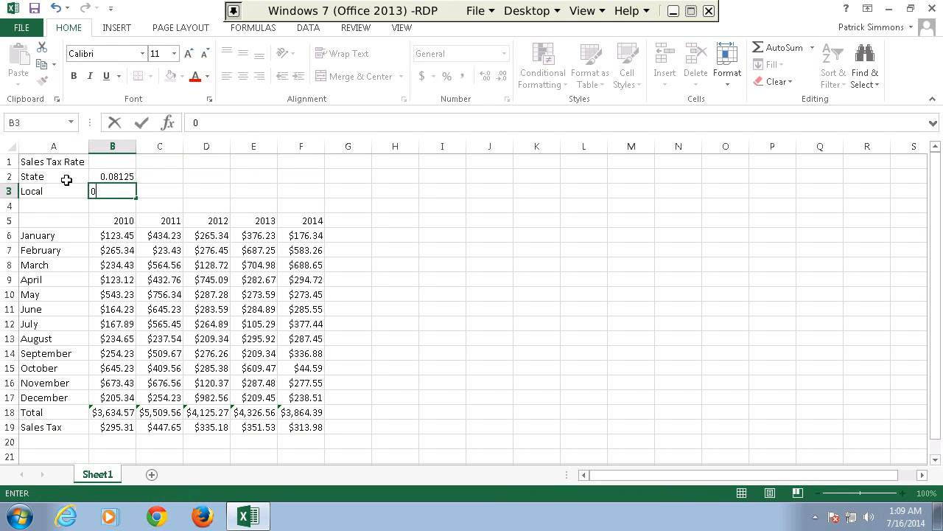
{"action": "type", "text": ".01"}
{"action": "key", "text": "Return"}
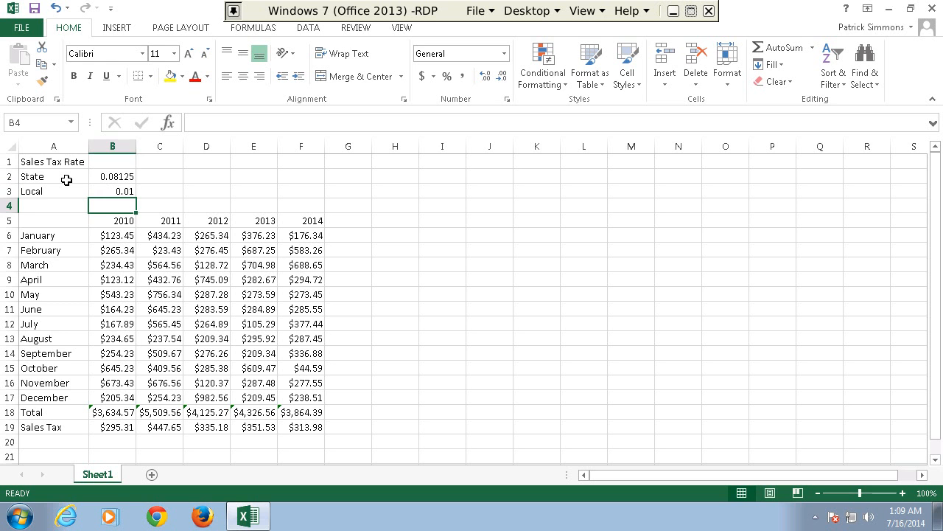
Change the Sales Tax row label in A19 to State Sales Tax.
{"action": "key", "text": "Left"}
{"action": "key", "text": "Down"}
{"action": "key", "text": "Down"}
{"action": "key", "text": "Down"}
{"action": "key", "text": "Down"}
{"action": "key", "text": "Down"}
{"action": "key", "text": "Down"}
{"action": "key", "text": "Down"}
{"action": "key", "text": "Down"}
{"action": "key", "text": "Down"}
{"action": "key", "text": "Down"}
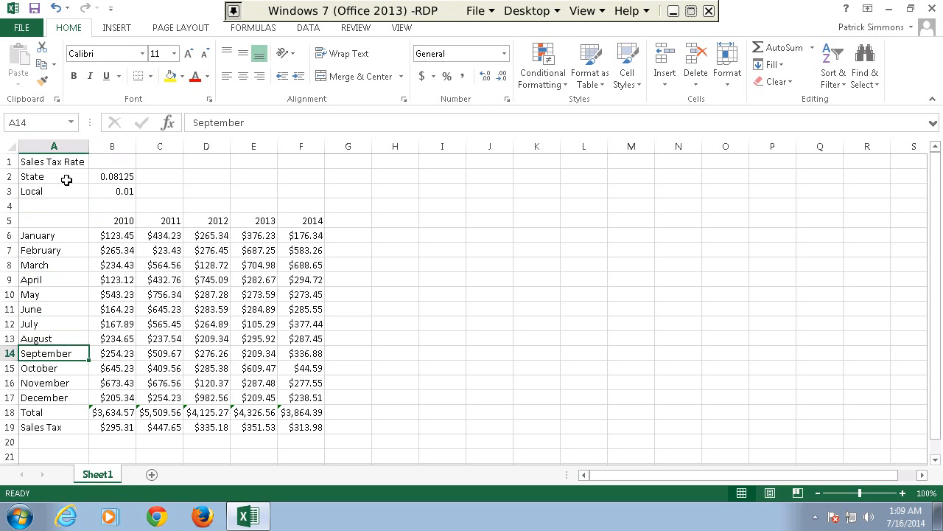
{"action": "key", "text": "Down"}
{"action": "key", "text": "Down"}
{"action": "key", "text": "Down"}
{"action": "key", "text": "Down"}
{"action": "key", "text": "Down"}
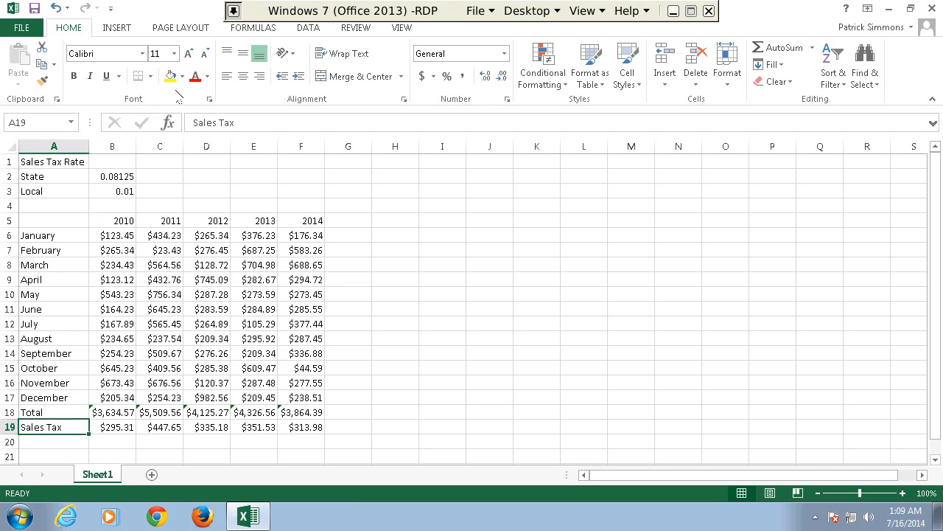
{"action": "left_click", "coordinate": [193, 122]}
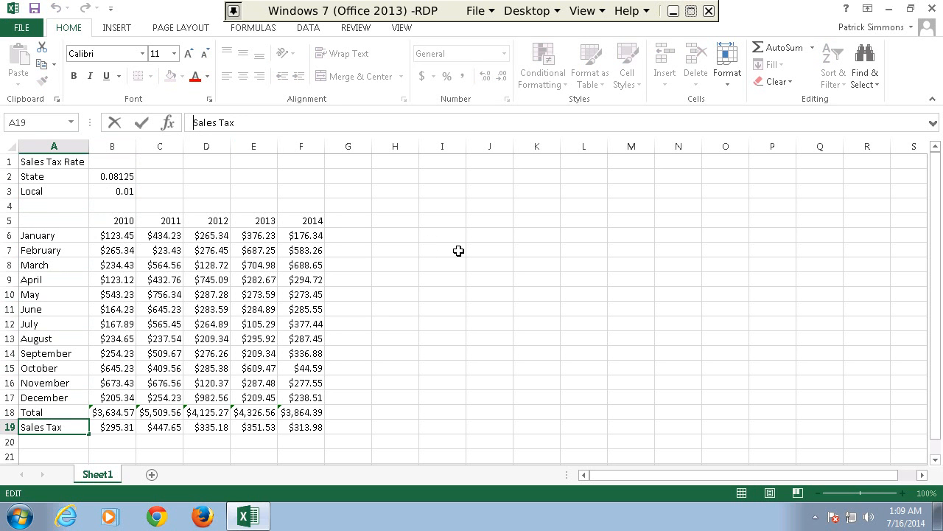
{"action": "type", "text": "State"}
{"action": "key", "text": "Return"}
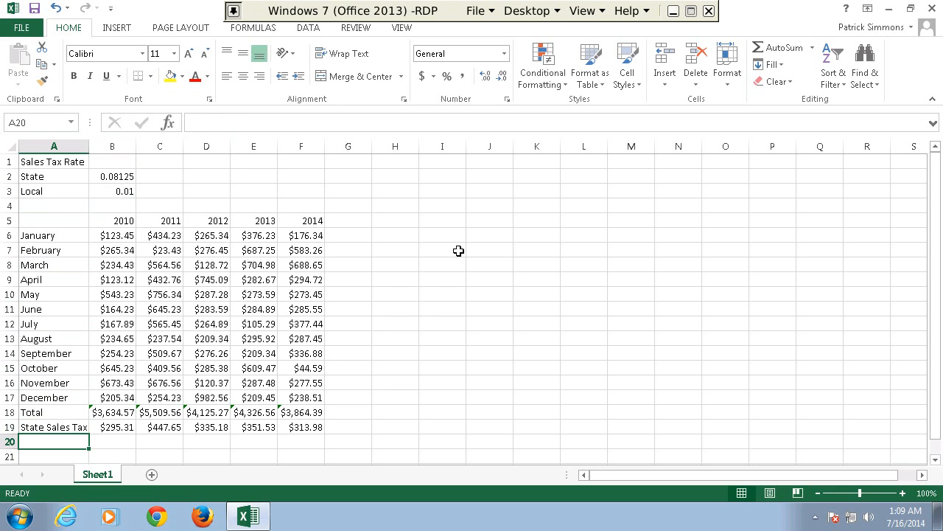
Add the row label Local Sales Tax in cell A20.
{"action": "type", "text": "Local Sale"}
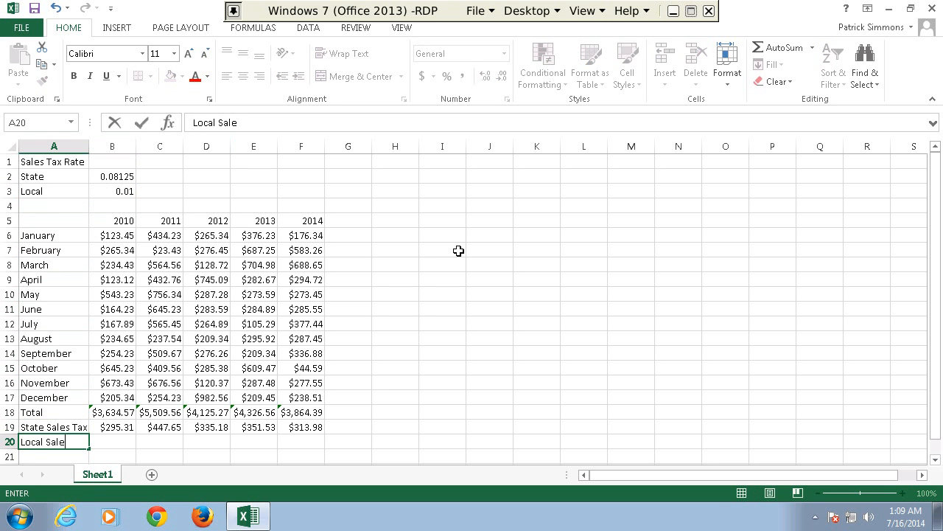
{"action": "type", "text": "s Tax"}
{"action": "key", "text": "Return"}
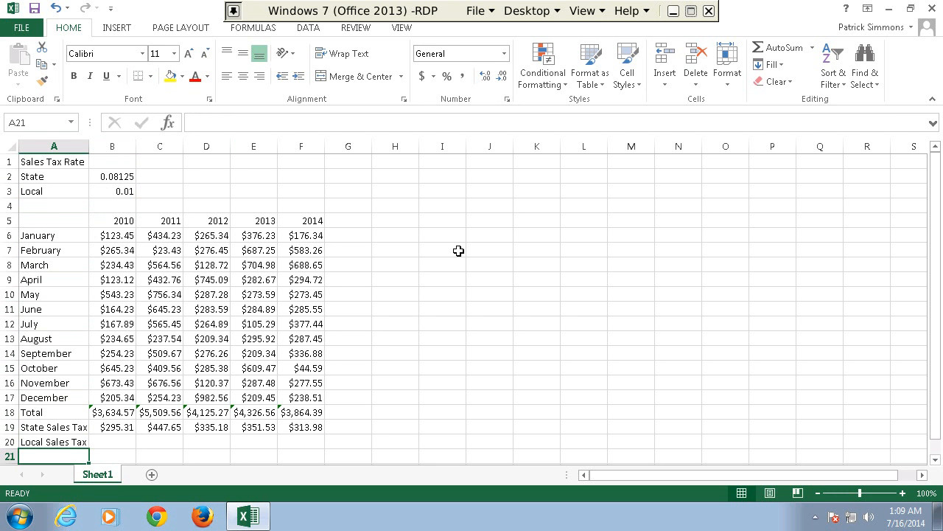
Fill the state sales tax formula in B19 across to column F and down into the Local Sales Tax row.
{"action": "key", "text": "Up"}
{"action": "key", "text": "Up"}
{"action": "key", "text": "Right"}
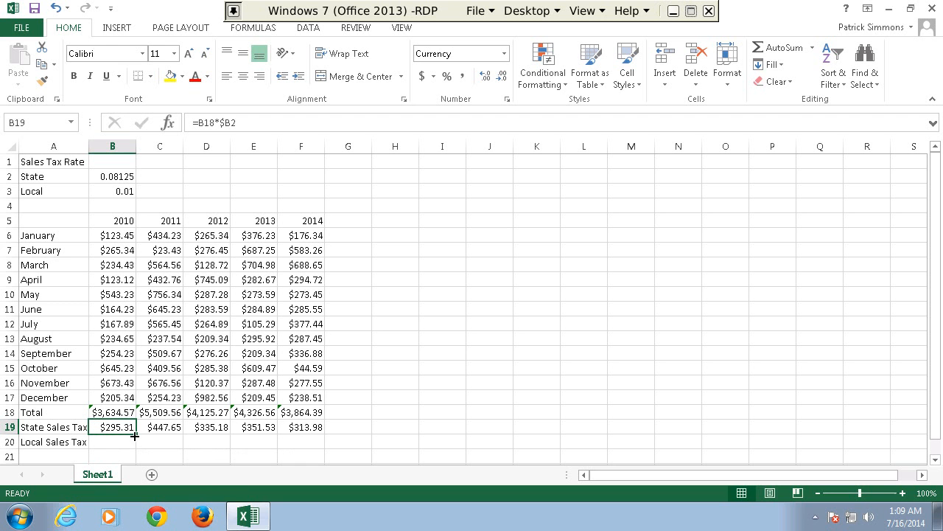
{"action": "left_click_drag", "start_coordinate": [136, 434], "coordinate": [324, 452]}
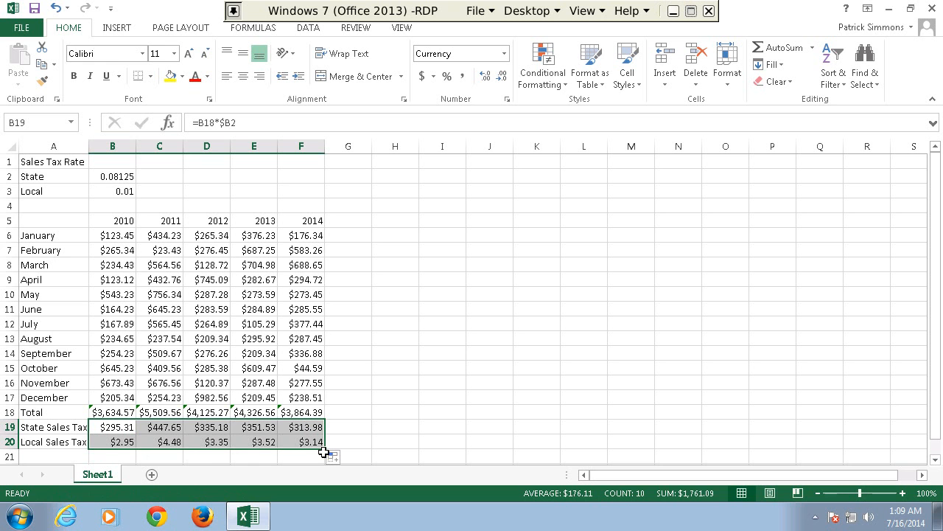
Compare the 2010 formulas in B19 and B20 to see how their total and tax rate references shift between rows.
{"action": "left_click", "coordinate": [128, 443]}
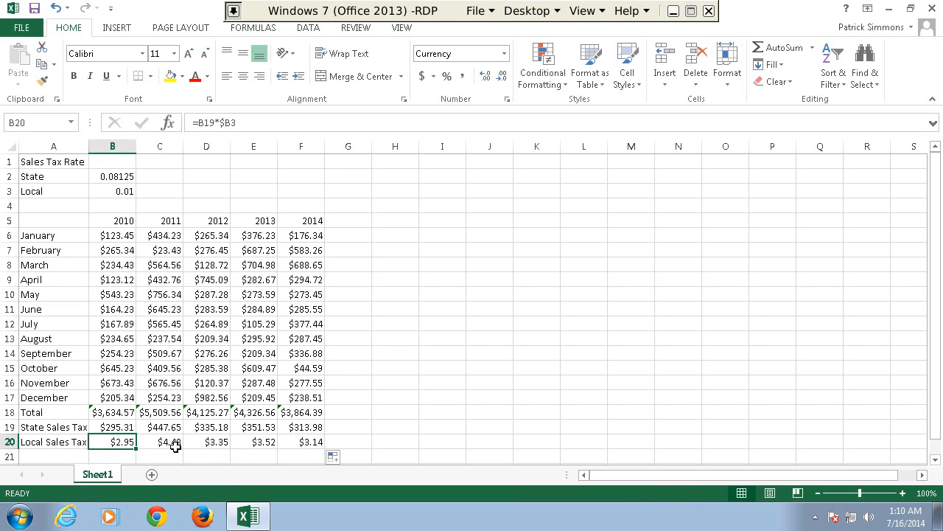
{"action": "key", "text": "Up"}
{"action": "key", "text": "Down"}
{"action": "key", "text": "Up"}
{"action": "key", "text": "Down"}
{"action": "key", "text": "Up"}
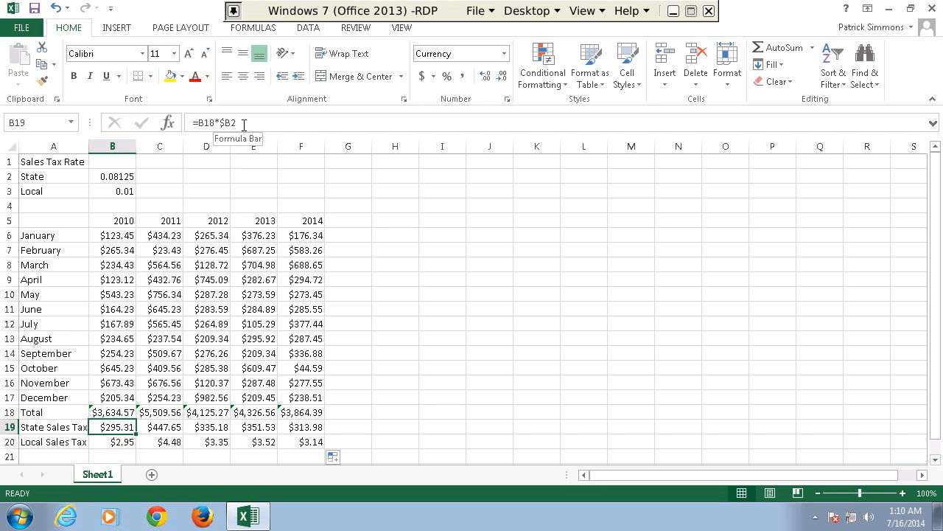
{"action": "key", "text": "Down"}
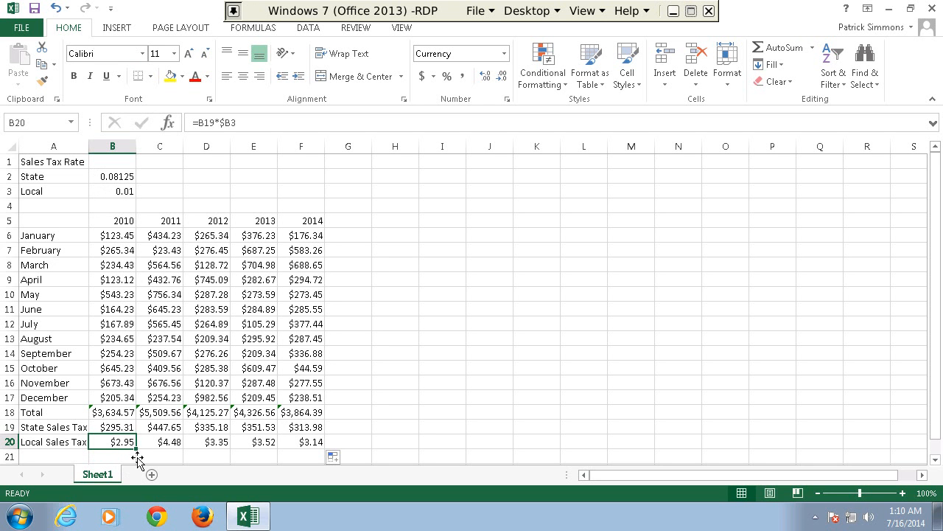
{"action": "left_click", "coordinate": [122, 430]}
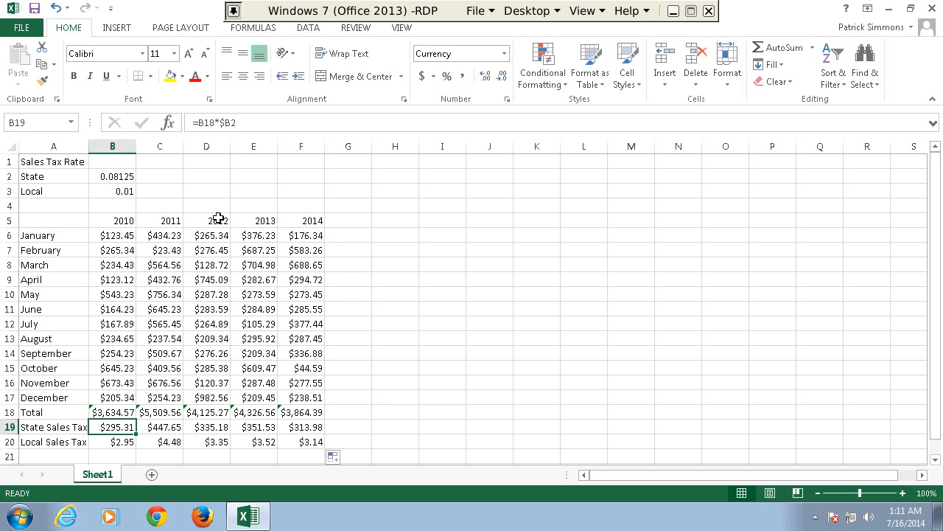
{"action": "key", "text": "Down"}
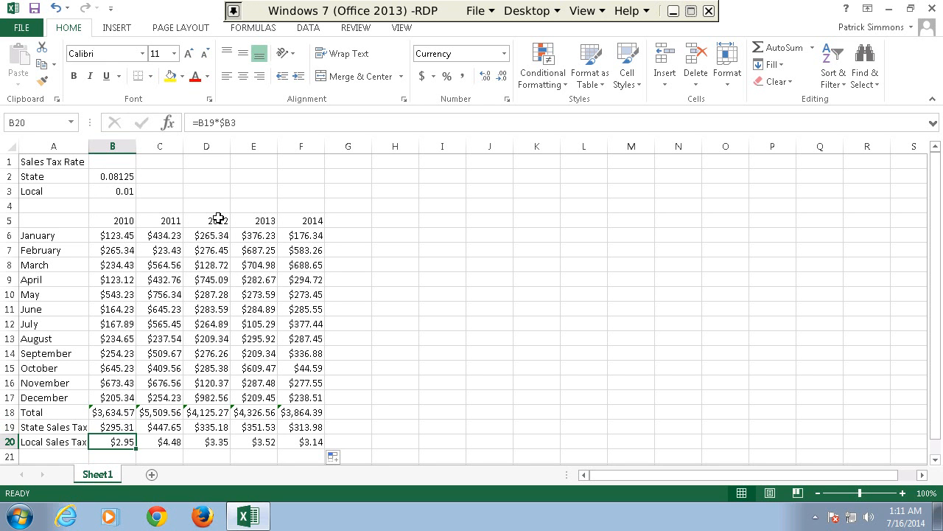
{"action": "key", "text": "Up"}
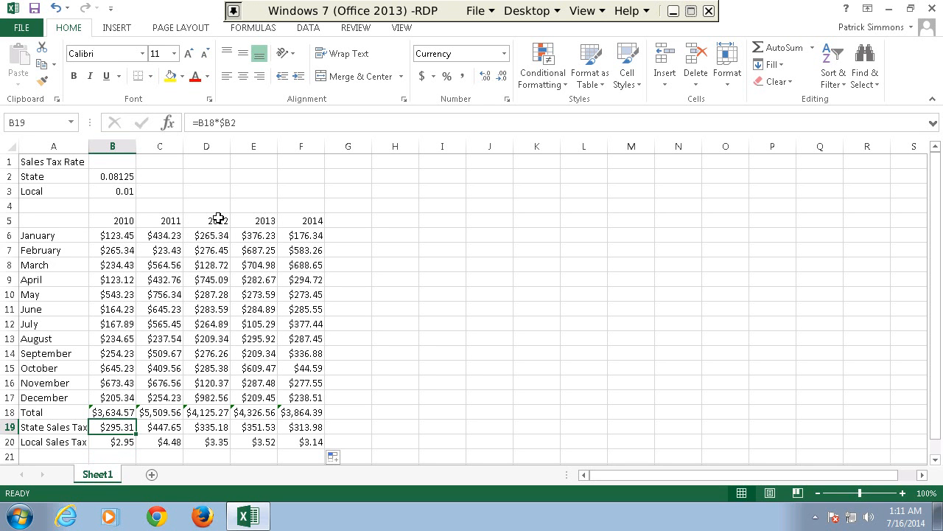
Examine how the column references change across the State Sales Tax formulas in row 19.
{"action": "key", "text": "Right"}
{"action": "key", "text": "Right"}
{"action": "key", "text": "Right"}
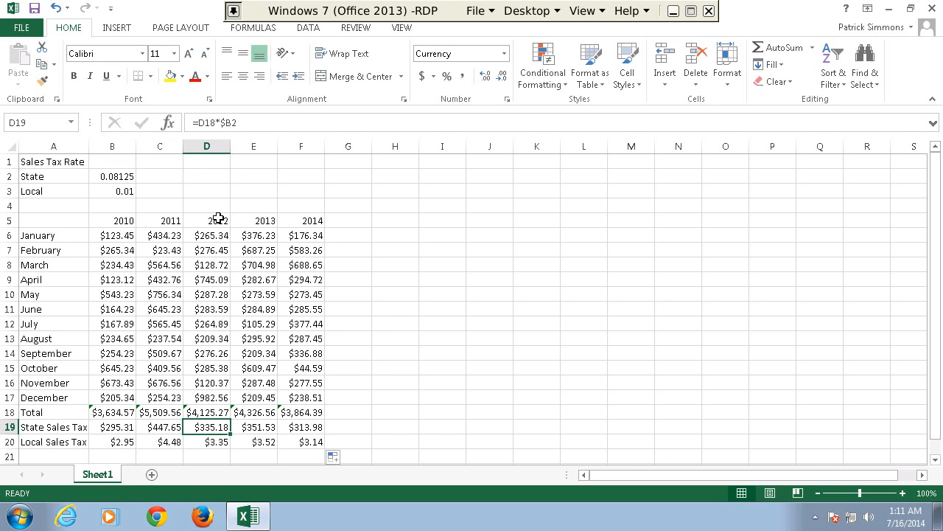
{"action": "key", "text": "Left"}
{"action": "key", "text": "Left"}
{"action": "key", "text": "Left"}
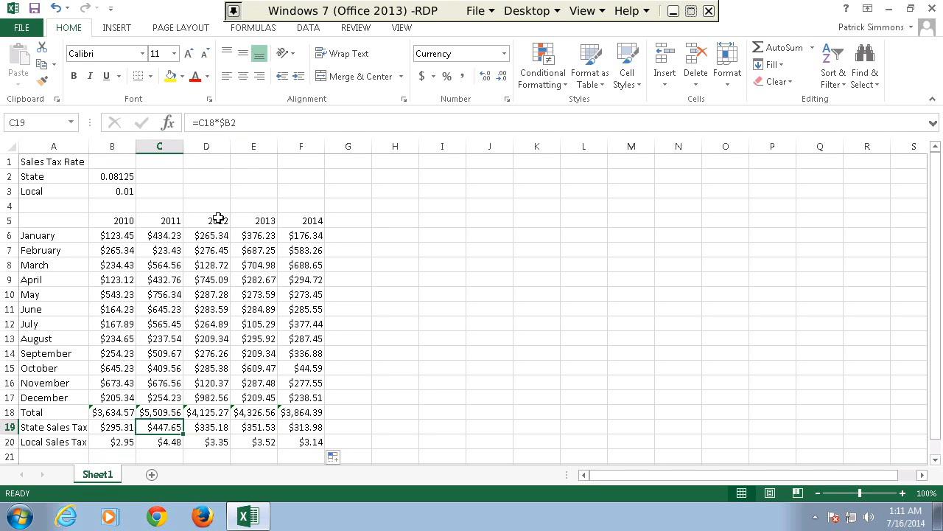
Lock the total's row reference in cell B19 so that the formula reads =B$18*$B2.
{"action": "left_click", "coordinate": [203, 123]}
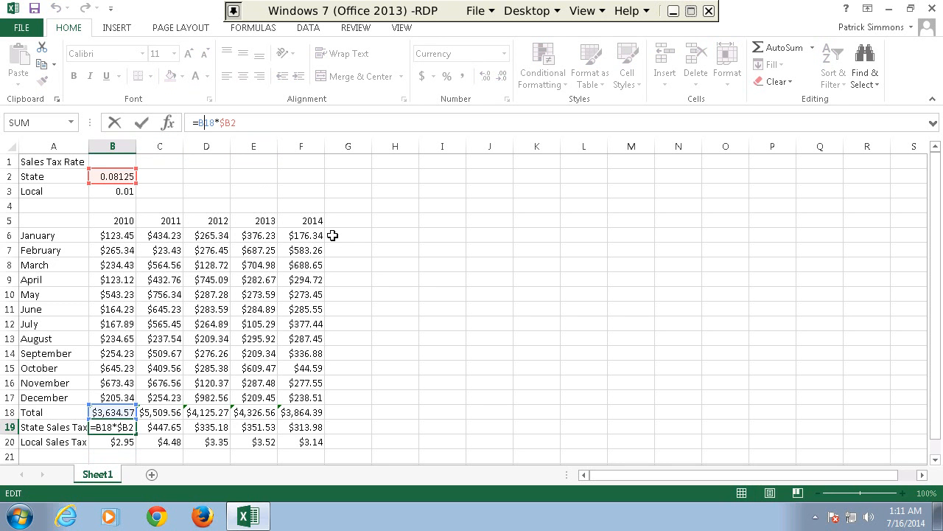
{"action": "type", "text": "$"}
{"action": "key", "text": "Return"}
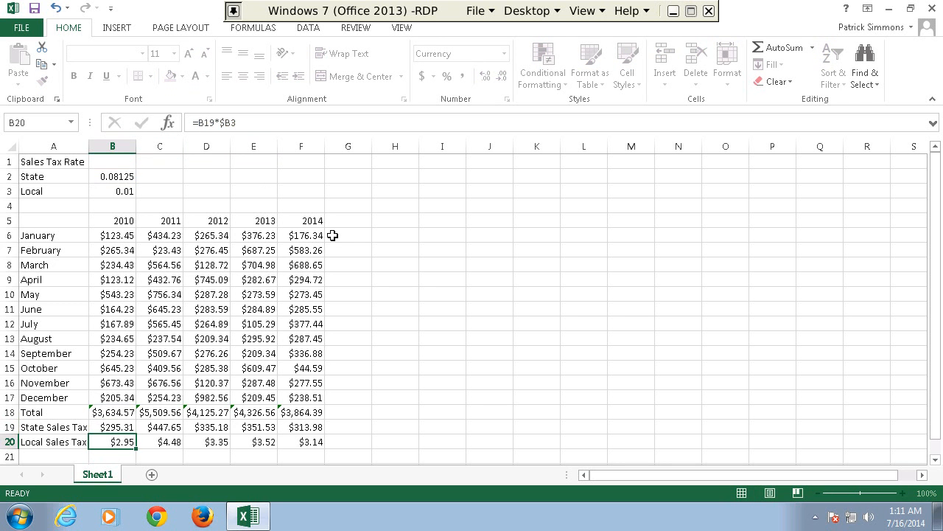
Fill the mixed-reference formula from B19 across to F19 and down into the Local Sales Tax row through F20.
{"action": "key", "text": "Up"}
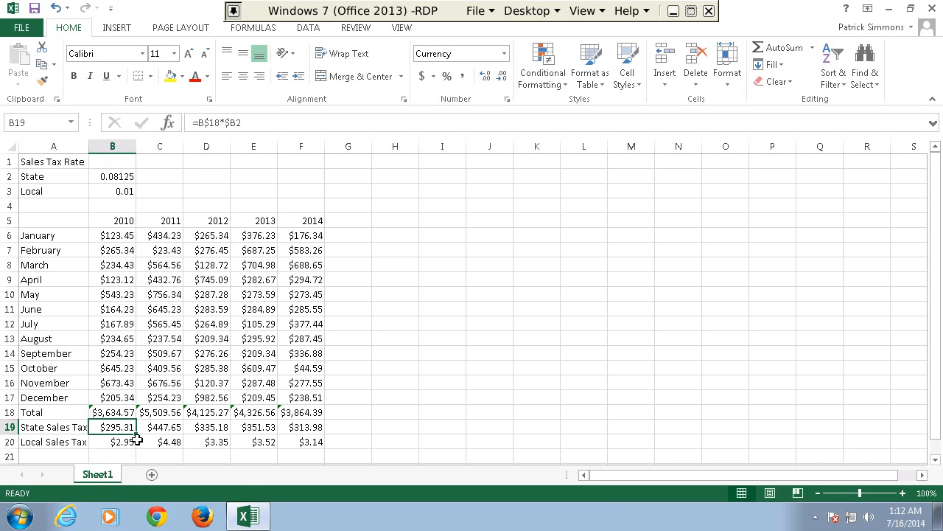
{"action": "left_click_drag", "start_coordinate": [136, 435], "coordinate": [319, 433]}
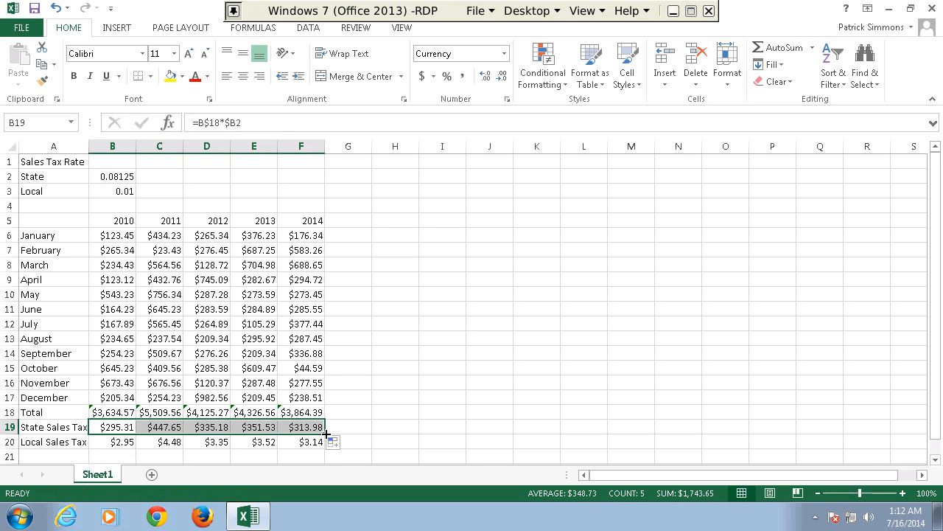
{"action": "left_click_drag", "start_coordinate": [325, 434], "coordinate": [325, 449]}
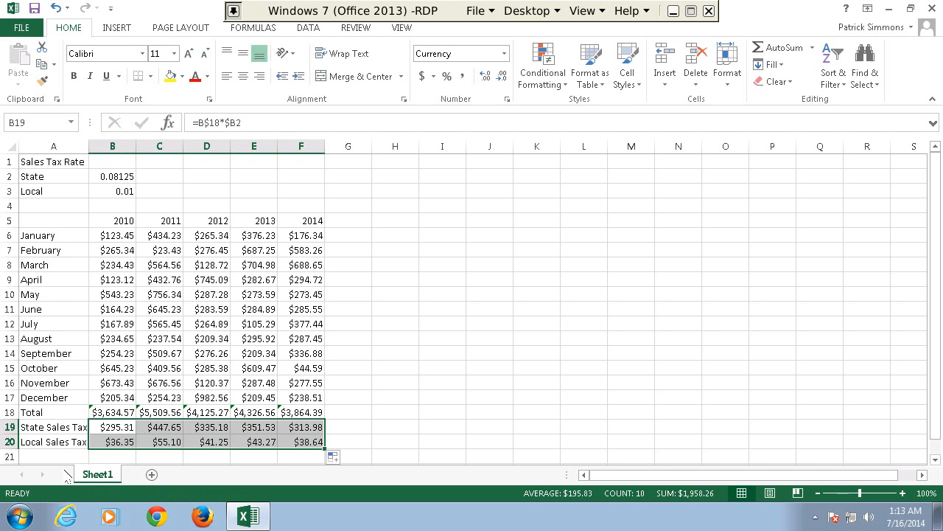
Compare the copied formulas in B19, B20 and C19 to check which row and column references stay fixed.
{"action": "left_click", "coordinate": [110, 443]}
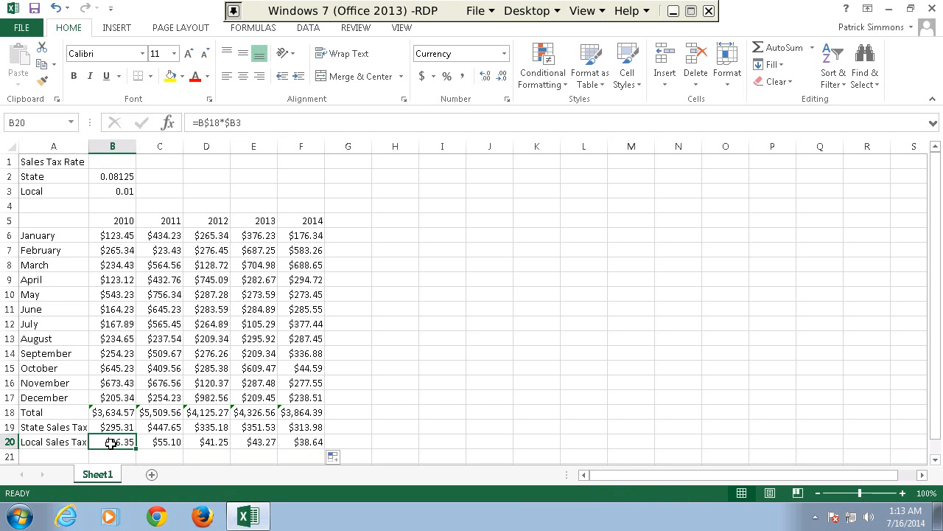
{"action": "key", "text": "Up"}
{"action": "key", "text": "Down"}
{"action": "key", "text": "Up"}
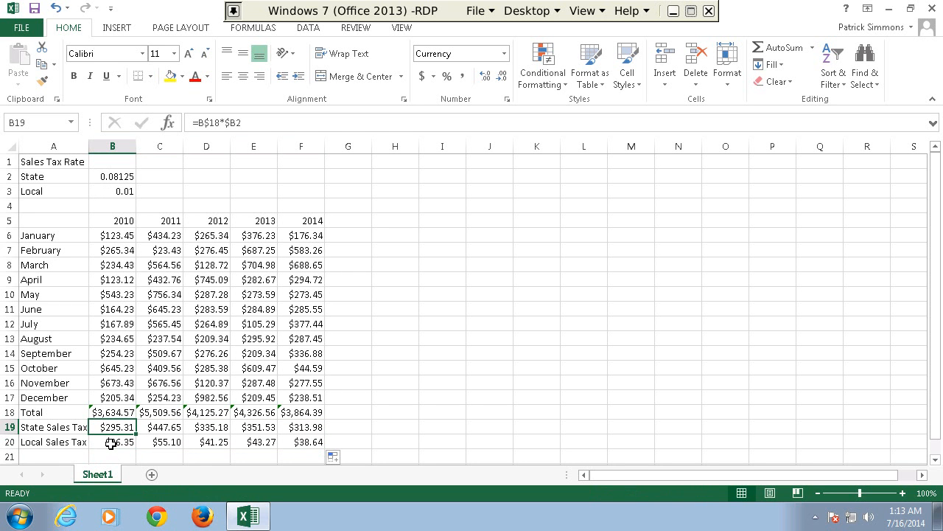
{"action": "key", "text": "Down"}
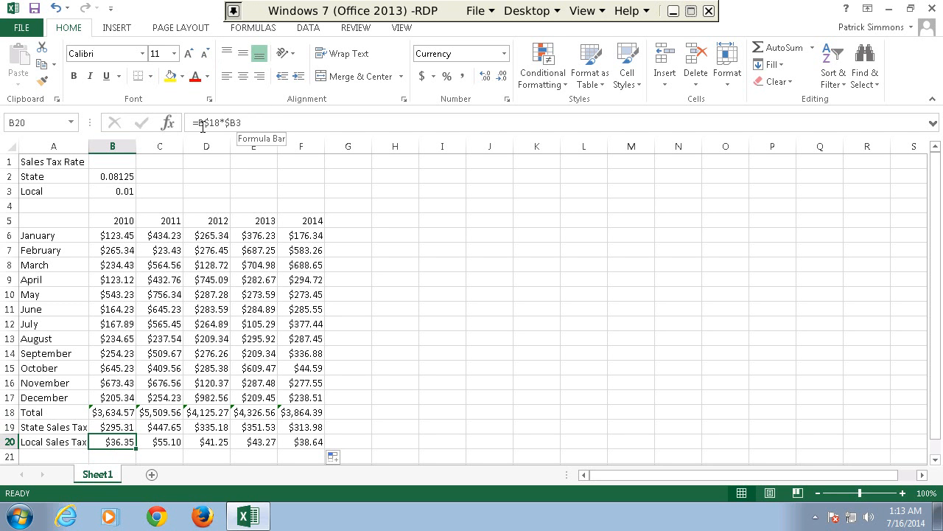
{"action": "key", "text": "Up"}
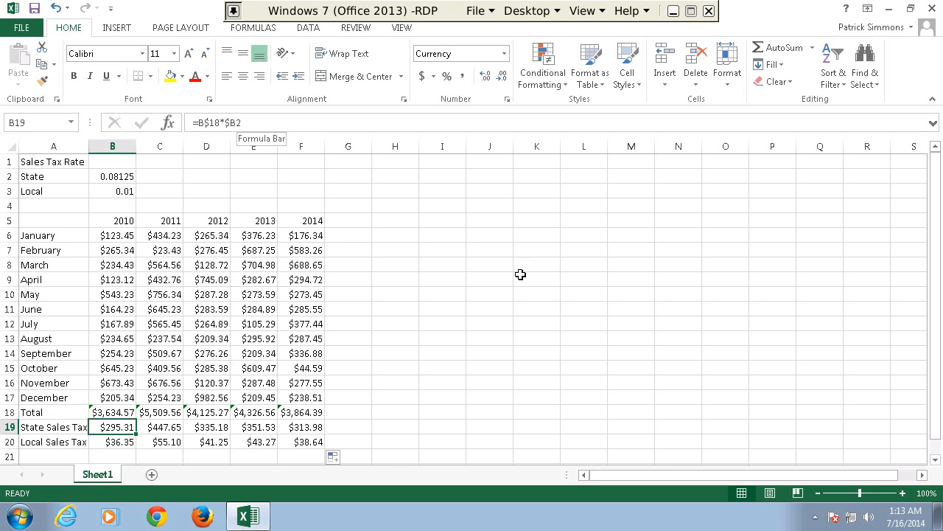
{"action": "key", "text": "Right"}
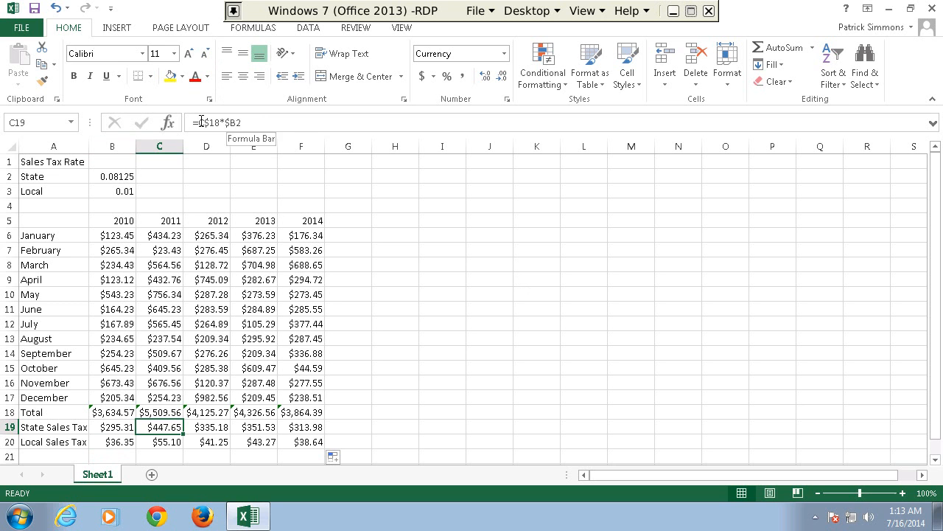
{"action": "key", "text": "Left"}
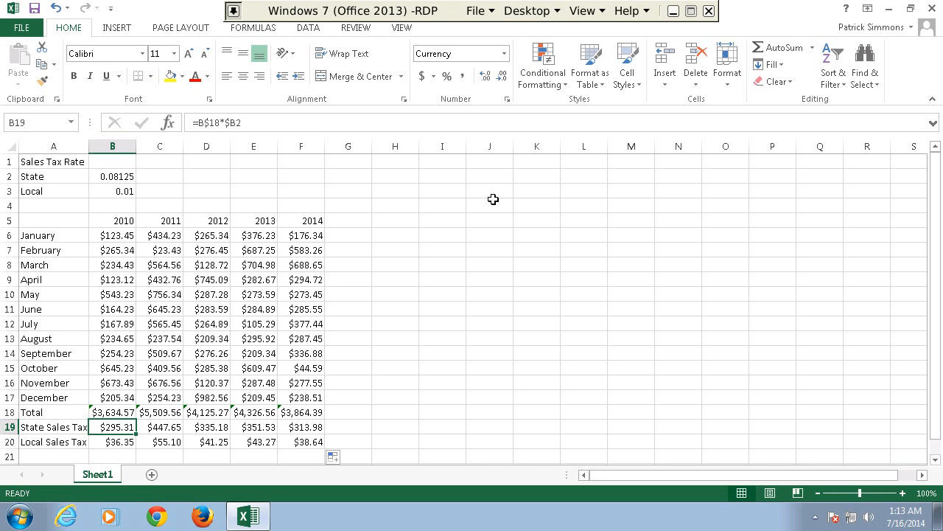
Examine the relative references in the yearly Total formulas across row 18, from 2010 to 2014.
{"action": "key", "text": "Left"}
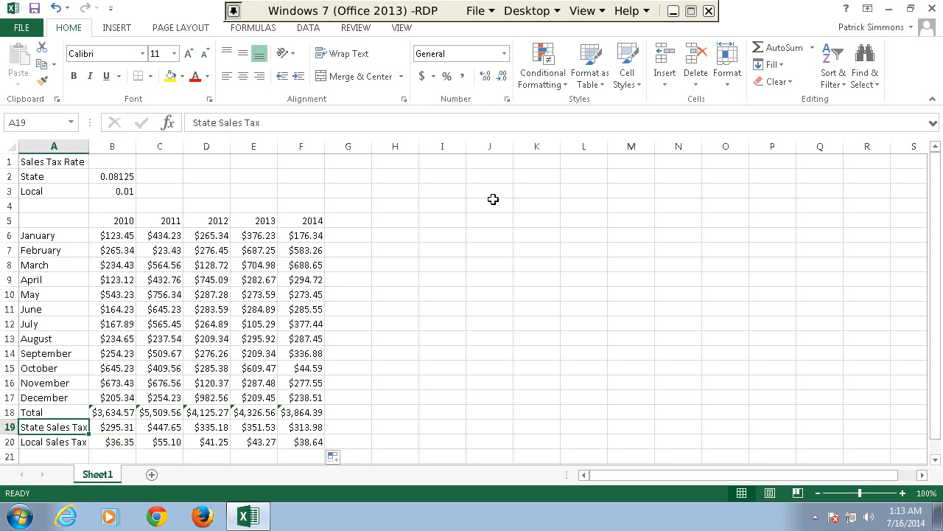
{"action": "key", "text": "Right"}
{"action": "key", "text": "Up"}
{"action": "key", "text": "Up"}
{"action": "key", "text": "Up"}
{"action": "key", "text": "Up"}
{"action": "key", "text": "Up"}
{"action": "key", "text": "Up"}
{"action": "key", "text": "Up"}
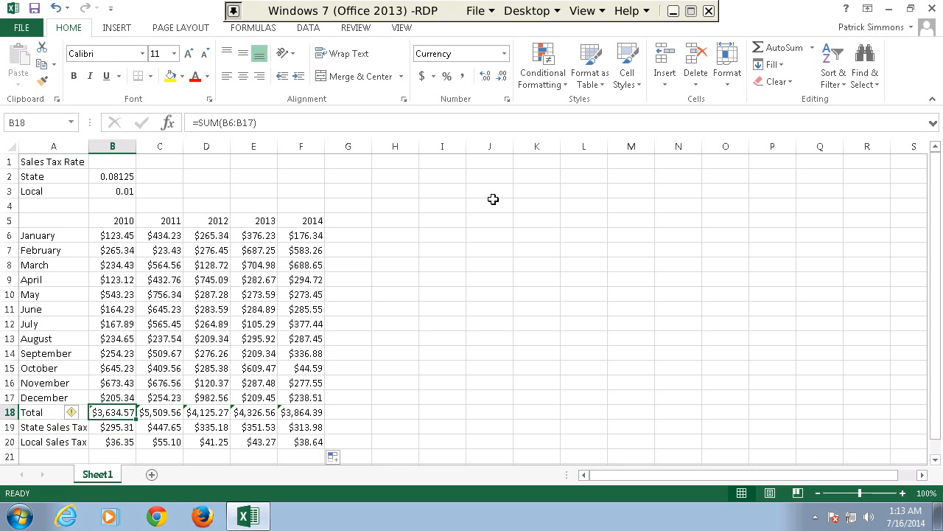
{"action": "key", "text": "Down"}
{"action": "key", "text": "Right"}
{"action": "key", "text": "Down"}
{"action": "key", "text": "Down"}
{"action": "key", "text": "Down"}
{"action": "key", "text": "Down"}
{"action": "key", "text": "Down"}
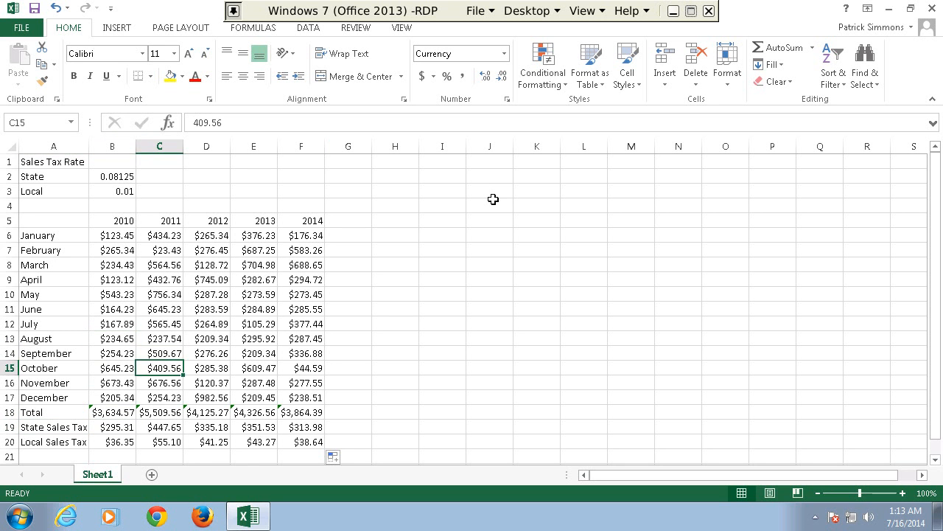
{"action": "key", "text": "Left"}
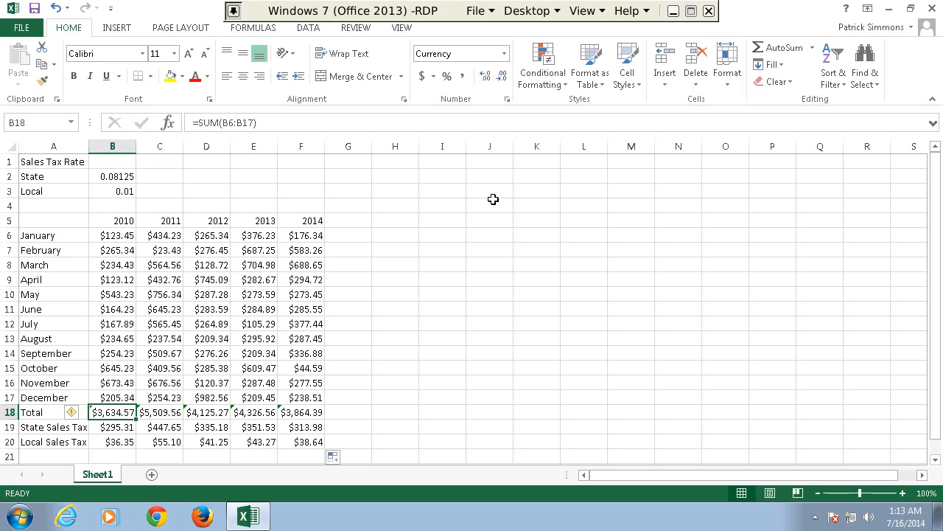
{"action": "key", "text": "Right"}
{"action": "key", "text": "Right"}
{"action": "key", "text": "Right"}
{"action": "key", "text": "Right"}
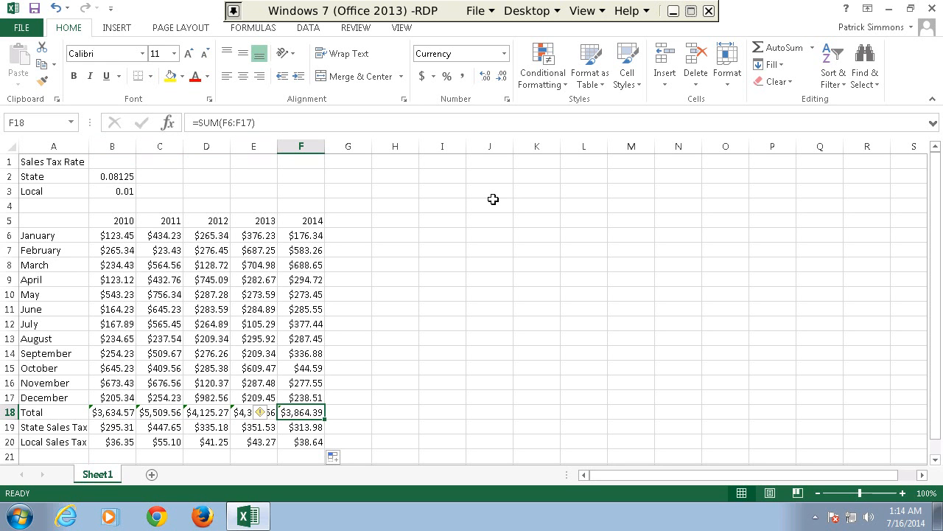
{"action": "key", "text": "Left"}
{"action": "key", "text": "Left"}
{"action": "key", "text": "Left"}
{"action": "key", "text": "Left"}
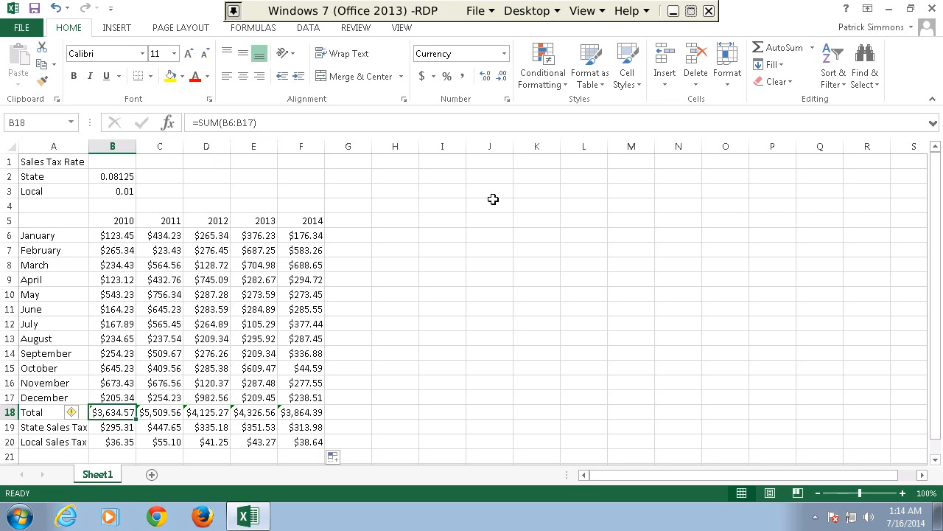
{"action": "key", "text": "Left"}
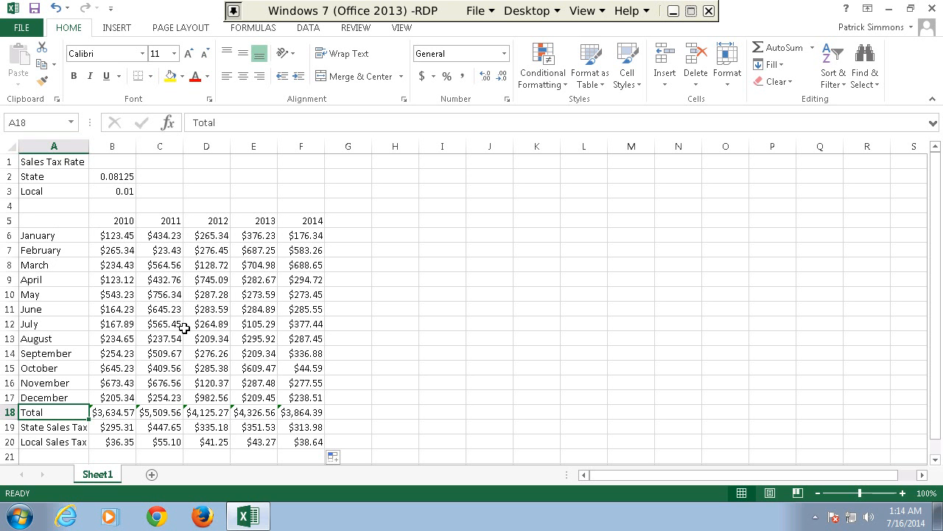
Minimize the Windows 7 remote desktop window.
{"action": "left_click", "coordinate": [673, 9]}
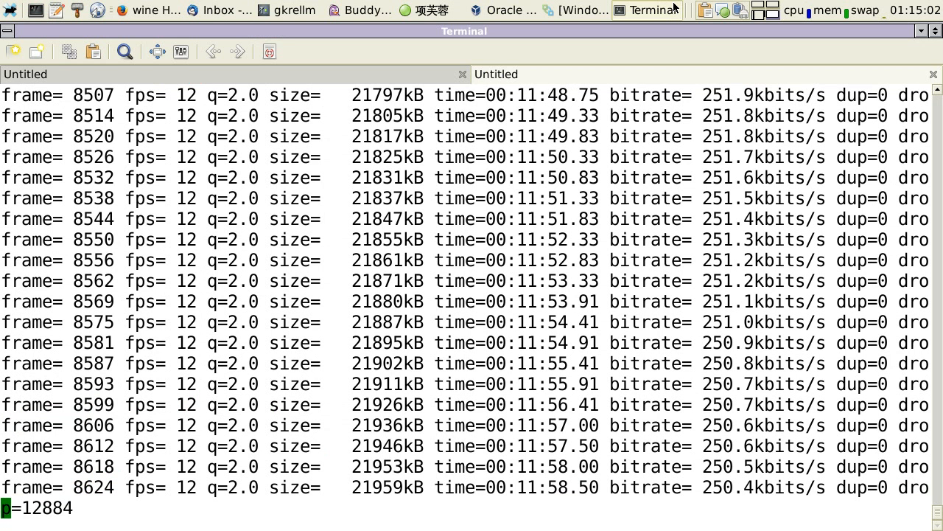